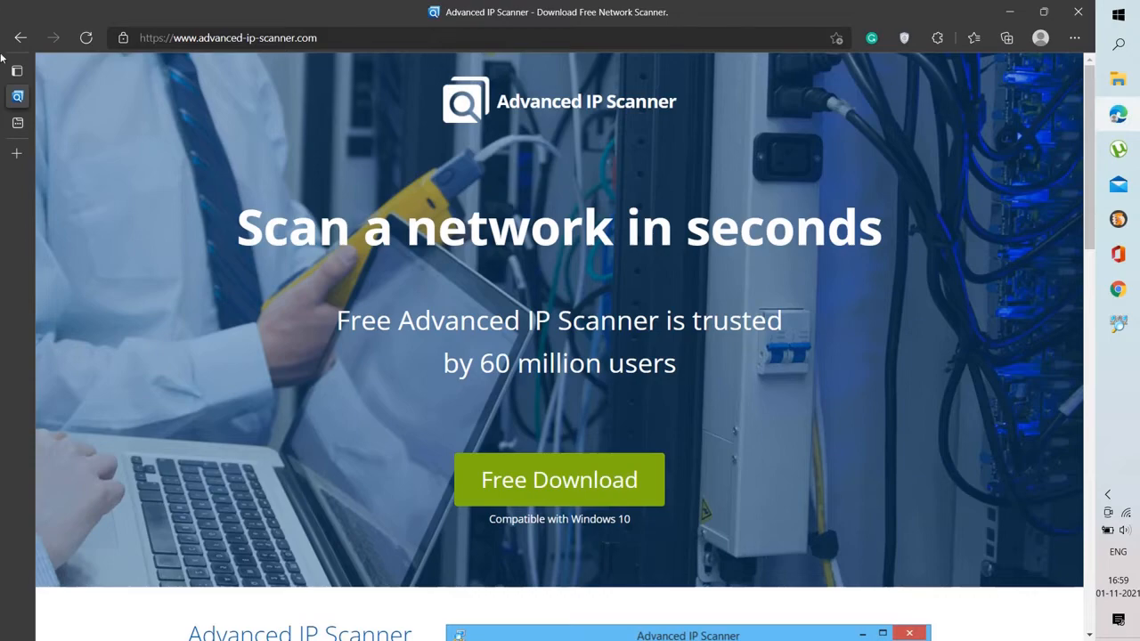
Open the techyrick.com home page in a second browser tab
click(18, 122)
click(294, 510)
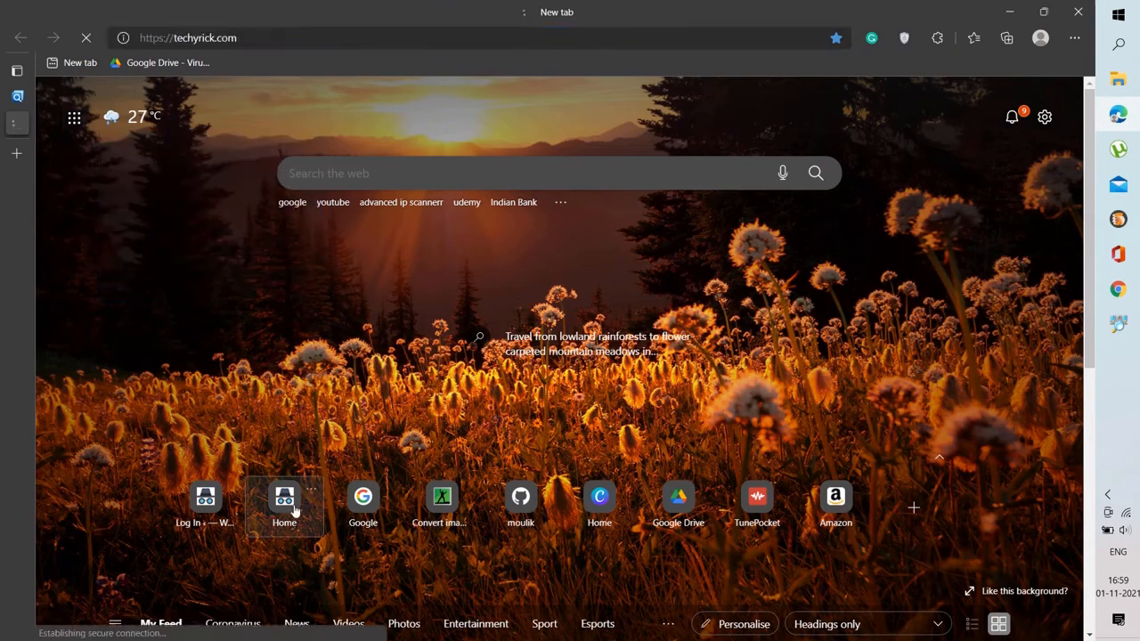
mouse_move(10, 171)
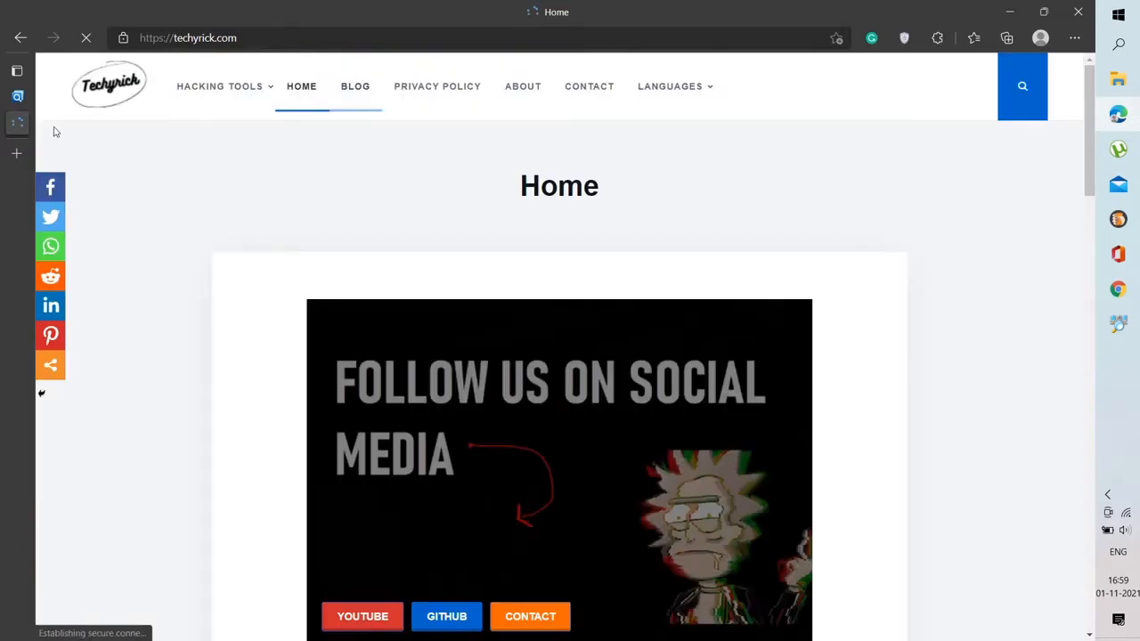
mouse_move(23, 105)
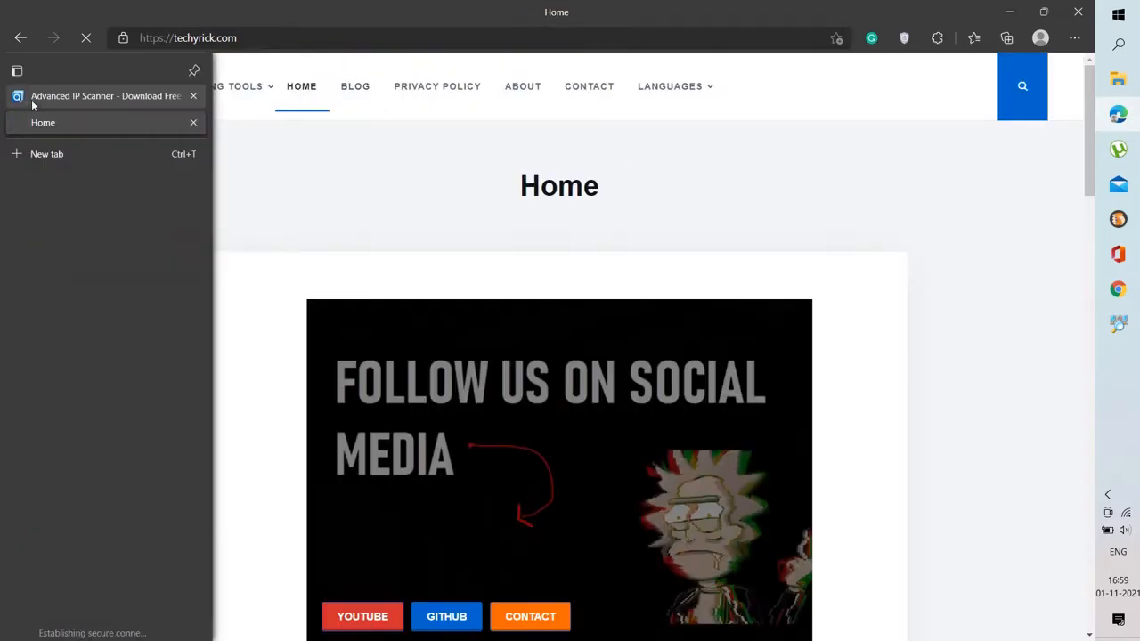
Search the site for zenmap
click(1031, 107)
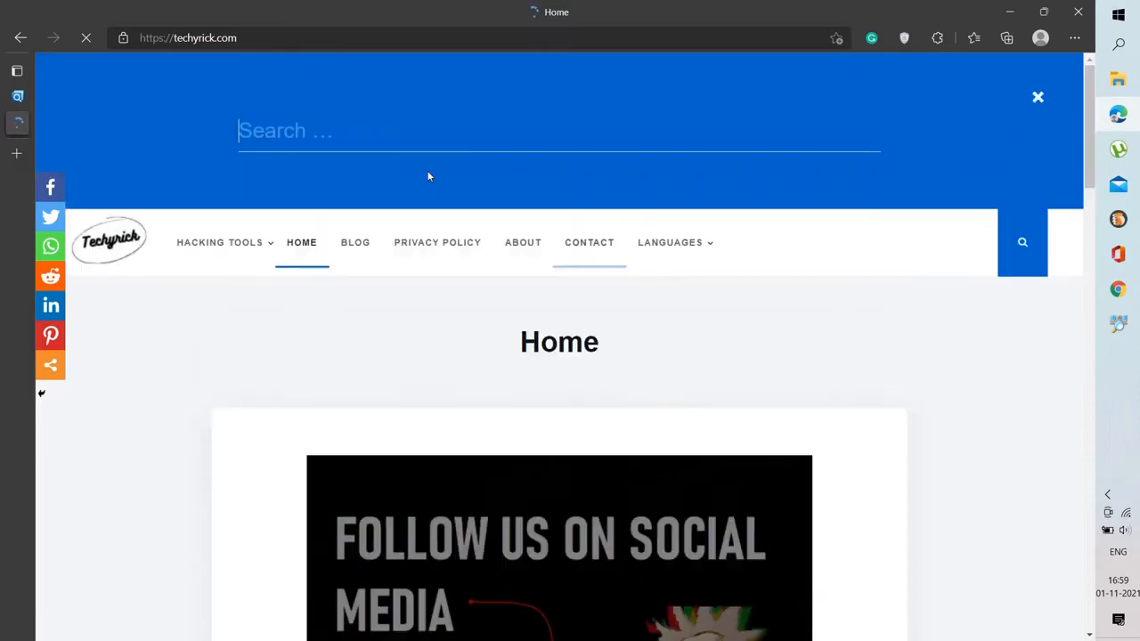
click(400, 150)
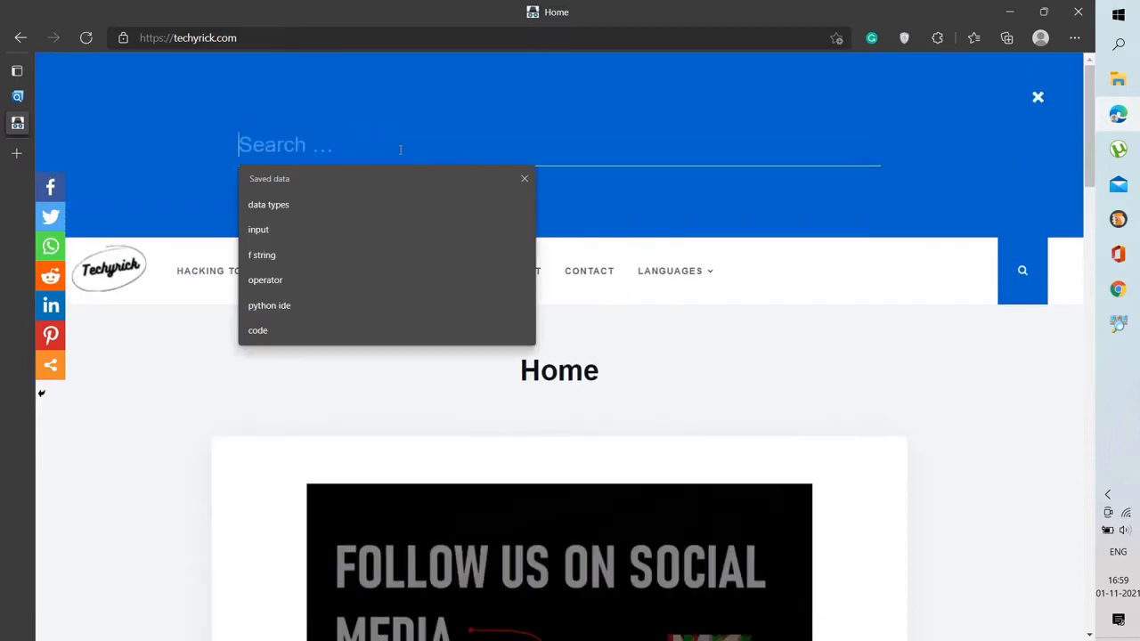
text(zenmap)
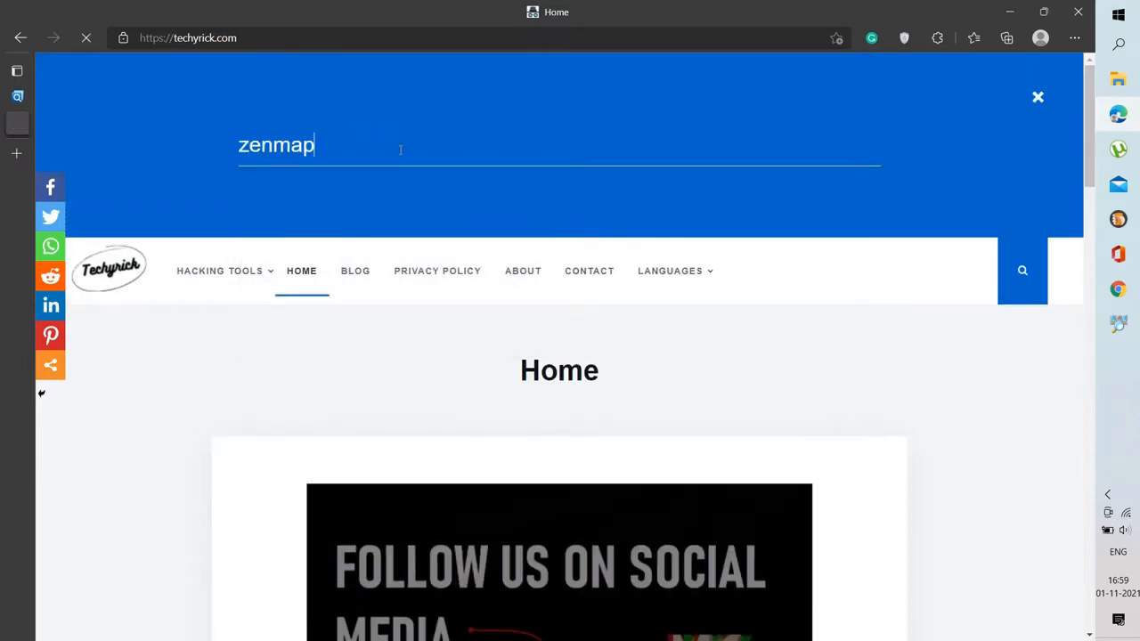
key(Return)
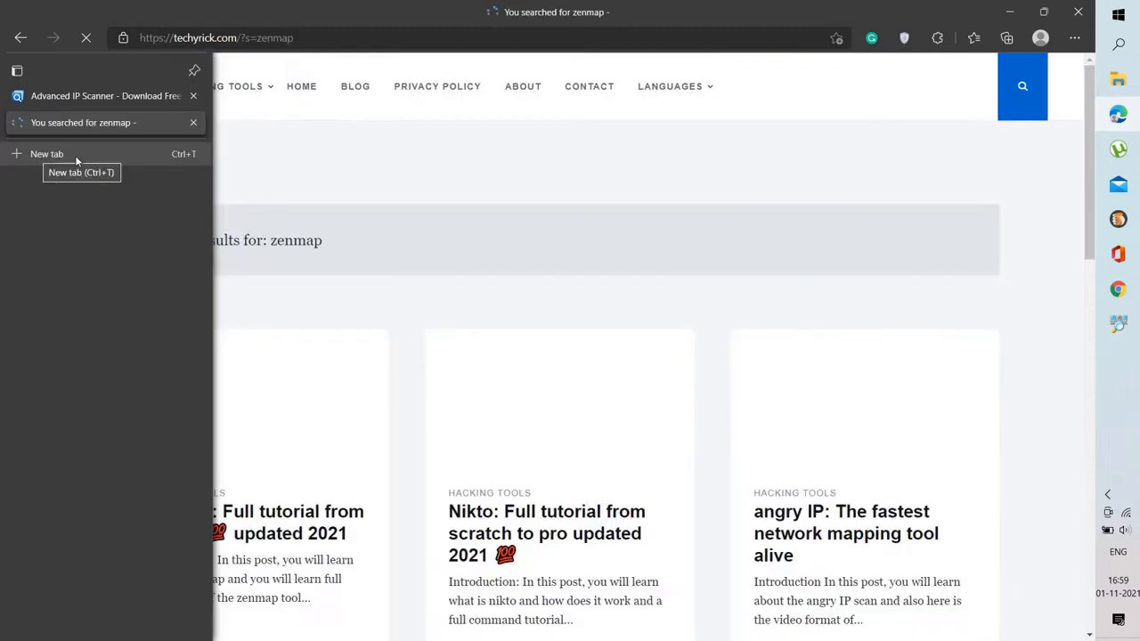
Open the angry IP network mapping article from the search results
scroll(201, 264, down, 4)
scroll(201, 264, up, 3)
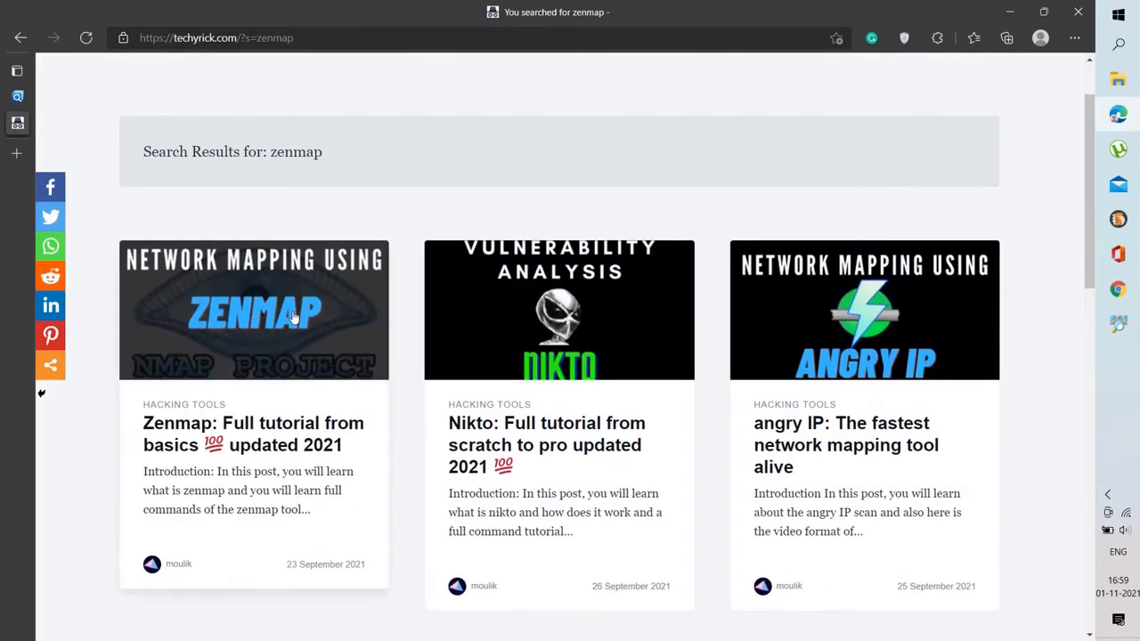
scroll(664, 324, down, 2)
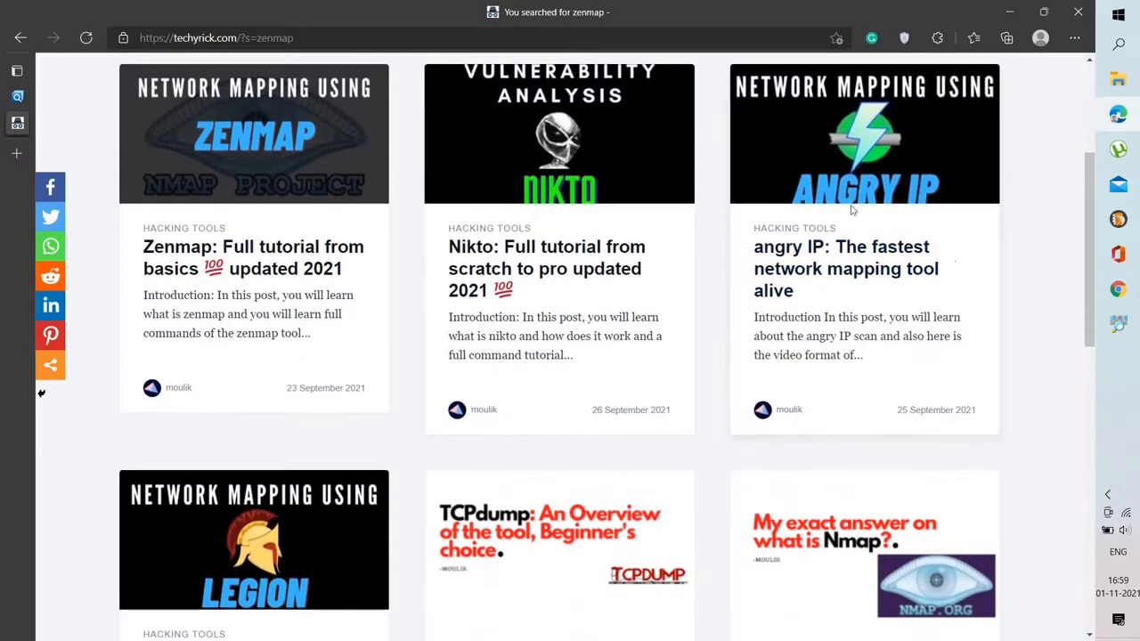
click(823, 153)
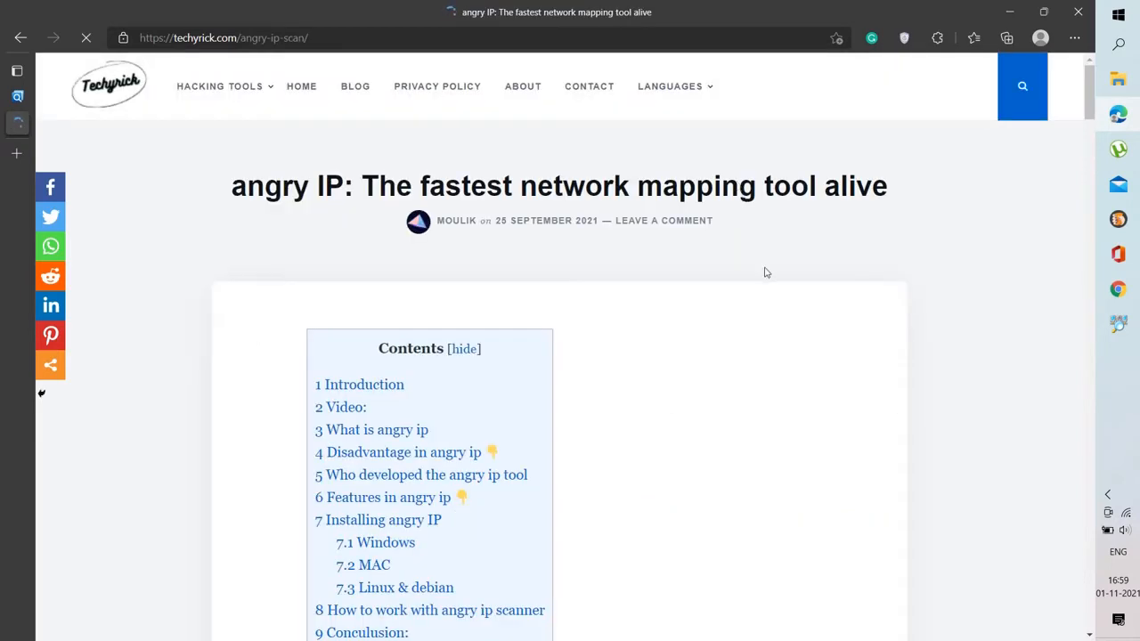
Skim the angry IP article's contents and introduction
scroll(764, 271, down, 7)
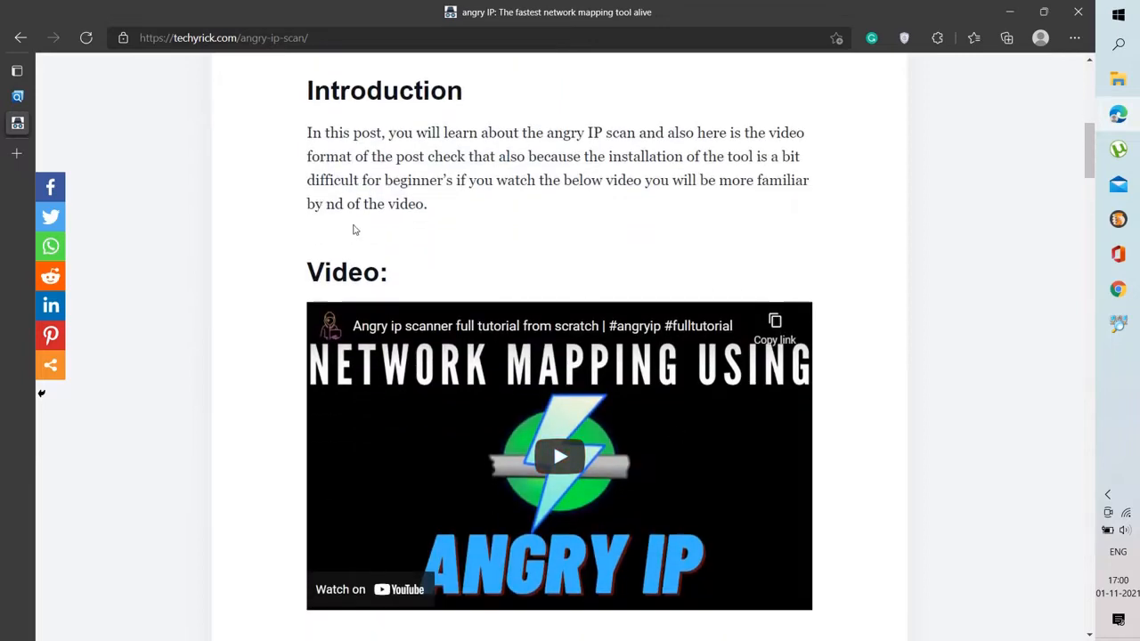
scroll(223, 165, up, 7)
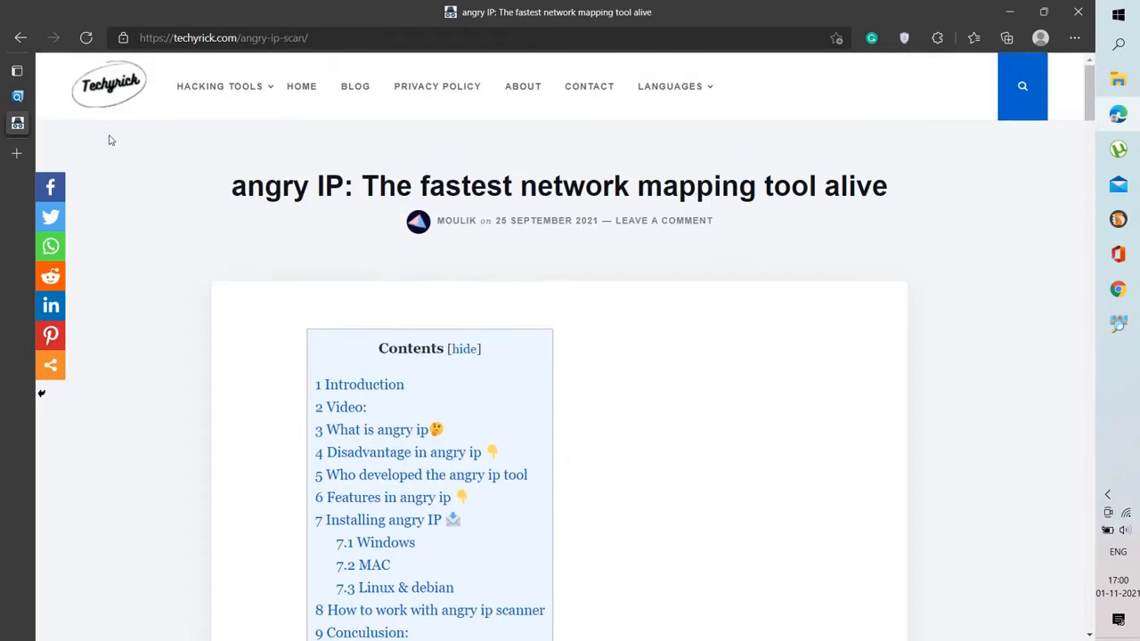
scroll(415, 232, down, 5)
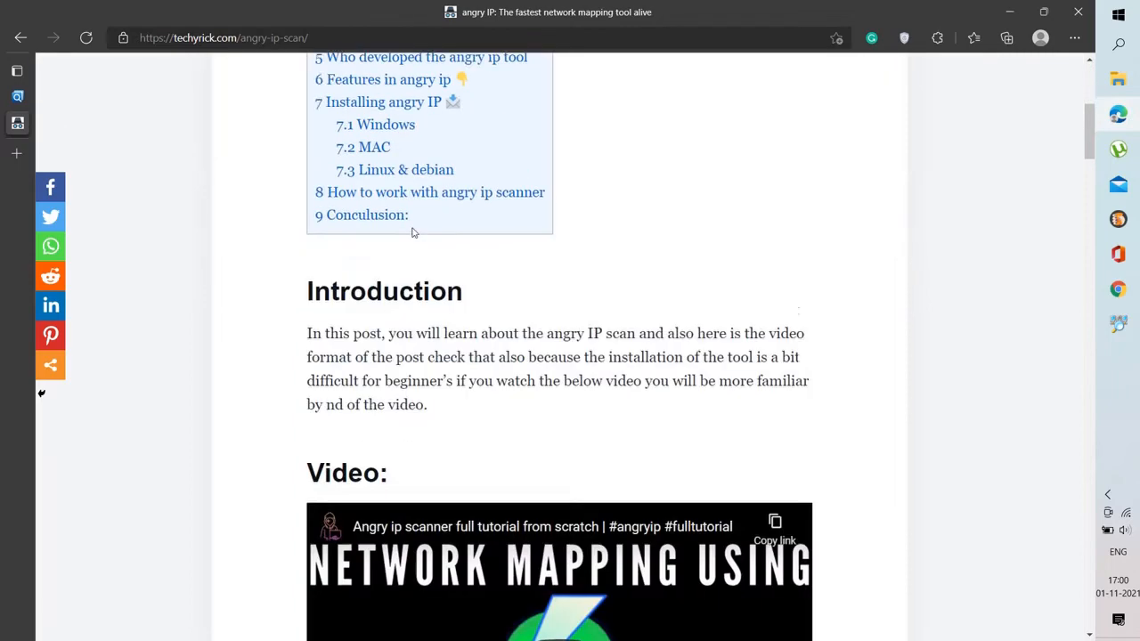
scroll(163, 170, up, 5)
Return to the Advanced IP Scanner download page and open the installed Advanced IP Scanner application
click(18, 96)
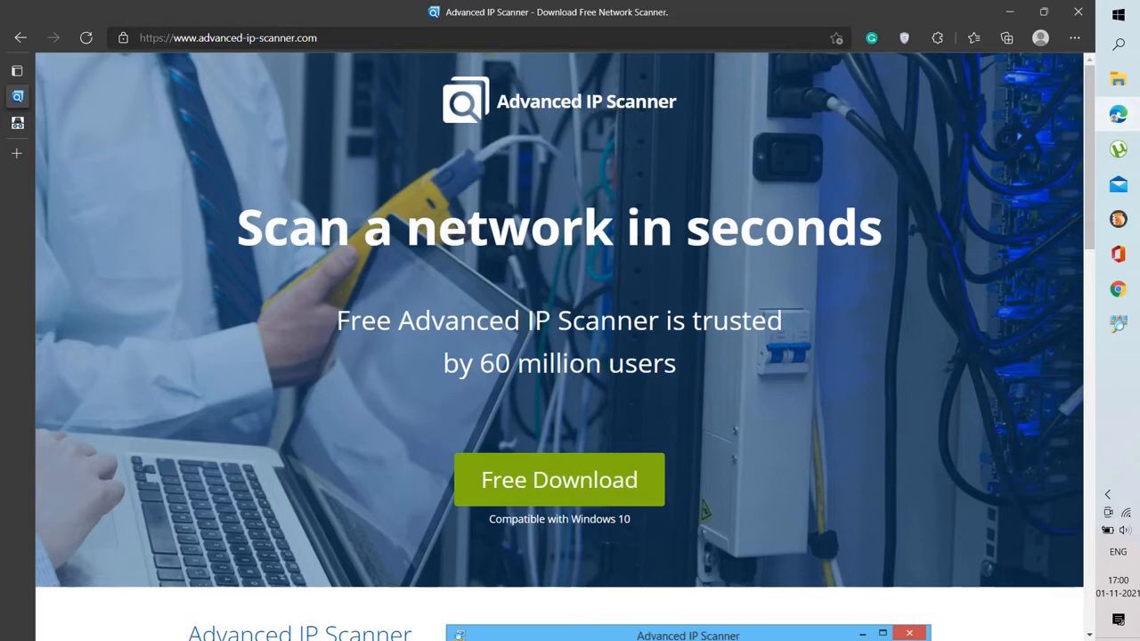
scroll(422, 166, down, 1)
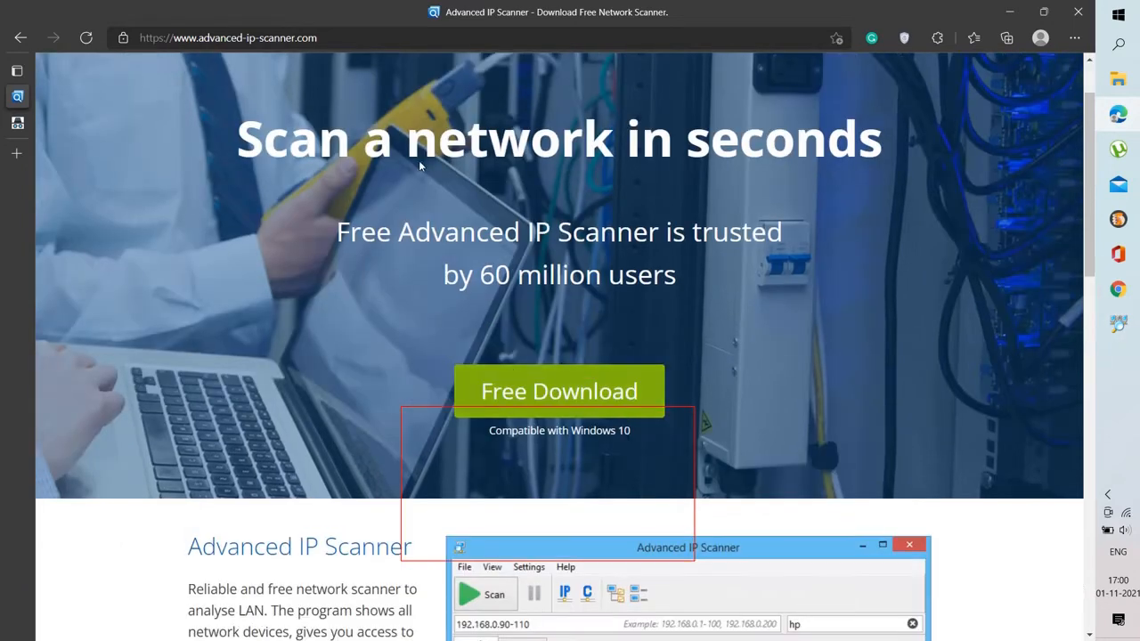
scroll(491, 210, up, 1)
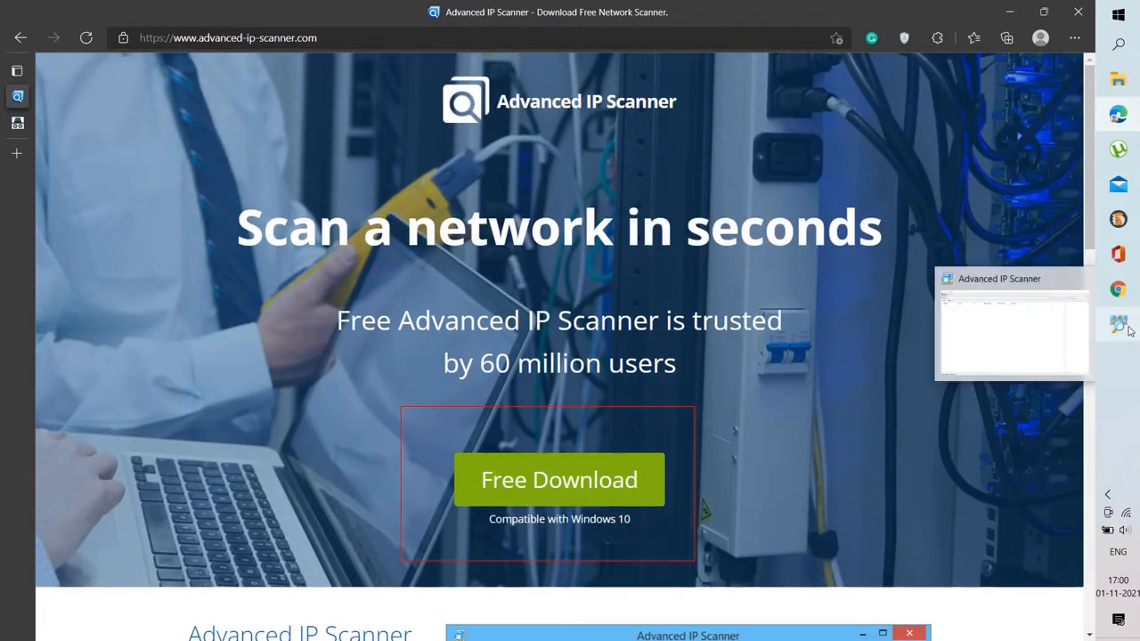
click(1123, 327)
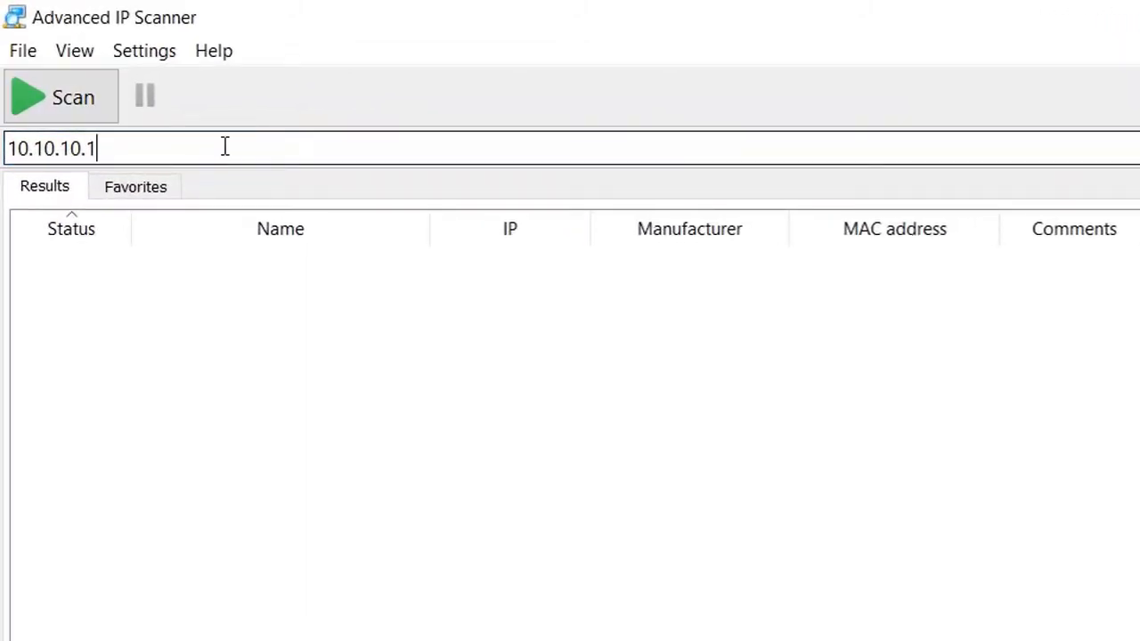
Clear the scan range field
key(BackSpace)
key(BackSpace)
key(BackSpace)
key(BackSpace)
key(BackSpace)
key(BackSpace)
key(BackSpace)
key(BackSpace)
key(BackSpace)
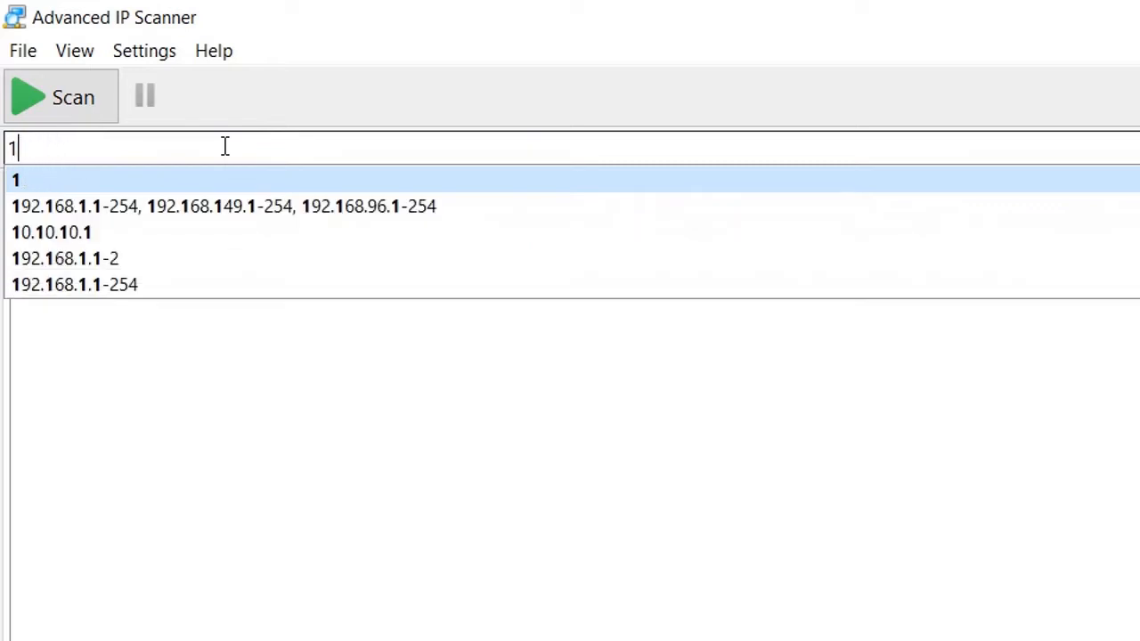
text(19)
key(BackSpace)
key(BackSpace)
key(BackSpace)
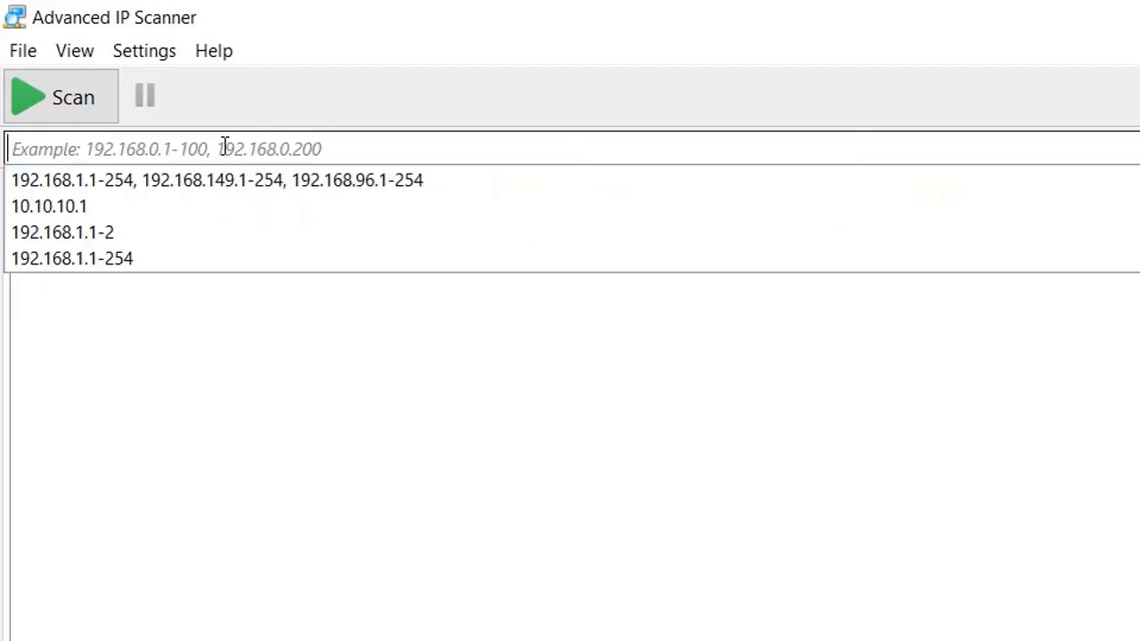
Set the scan range to 192.168.1.125 and start the scan
text(192)
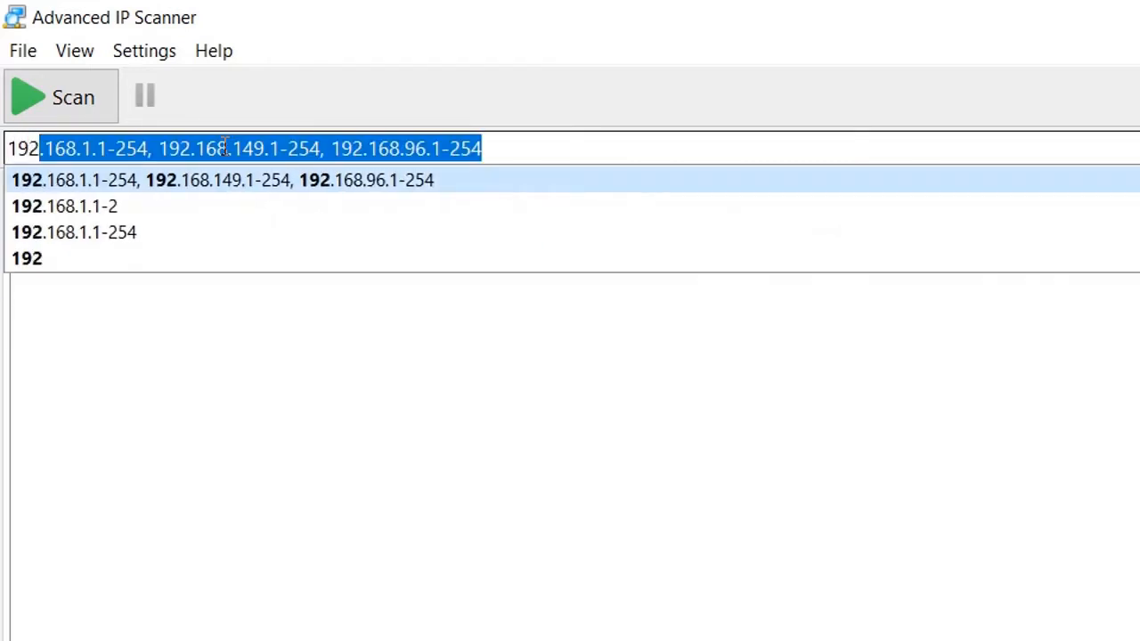
key(End)
key(BackSpace)
key(BackSpace)
key(BackSpace)
key(BackSpace)
key(BackSpace)
key(BackSpace)
key(BackSpace)
key(BackSpace)
key(BackSpace)
key(BackSpace)
key(BackSpace)
key(BackSpace)
key(BackSpace)
key(BackSpace)
key(BackSpace)
key(BackSpace)
key(BackSpace)
key(BackSpace)
key(BackSpace)
key(BackSpace)
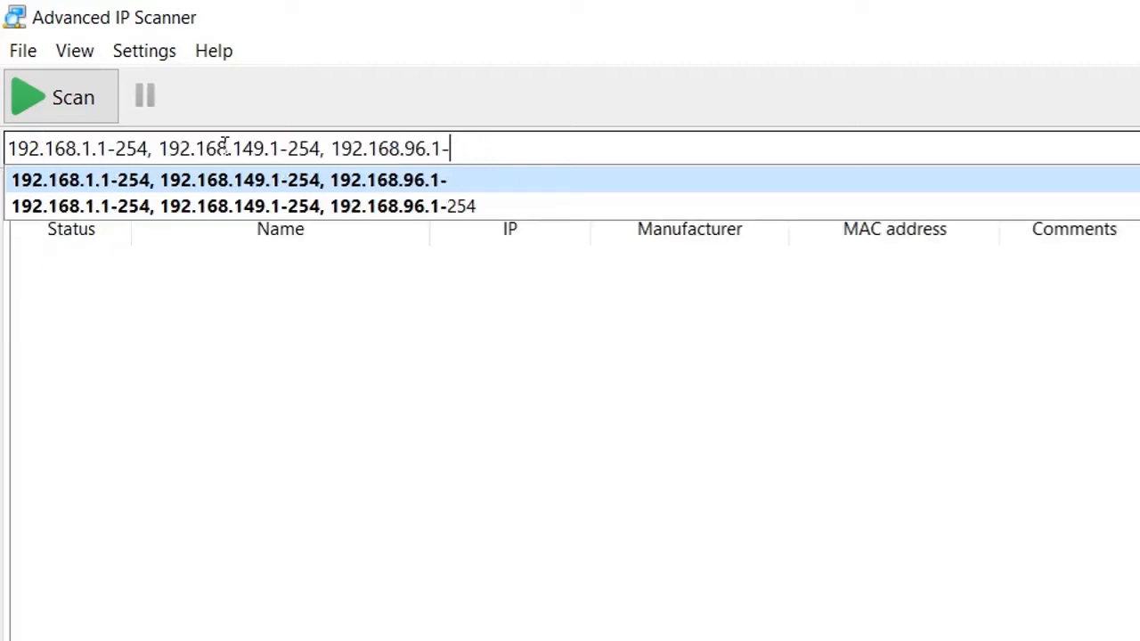
key(BackSpace)
key(BackSpace)
key(BackSpace)
key(BackSpace)
key(BackSpace)
key(BackSpace)
key(BackSpace)
key(BackSpace)
key(BackSpace)
key(BackSpace)
key(BackSpace)
key(BackSpace)
key(BackSpace)
key(BackSpace)
key(BackSpace)
key(BackSpace)
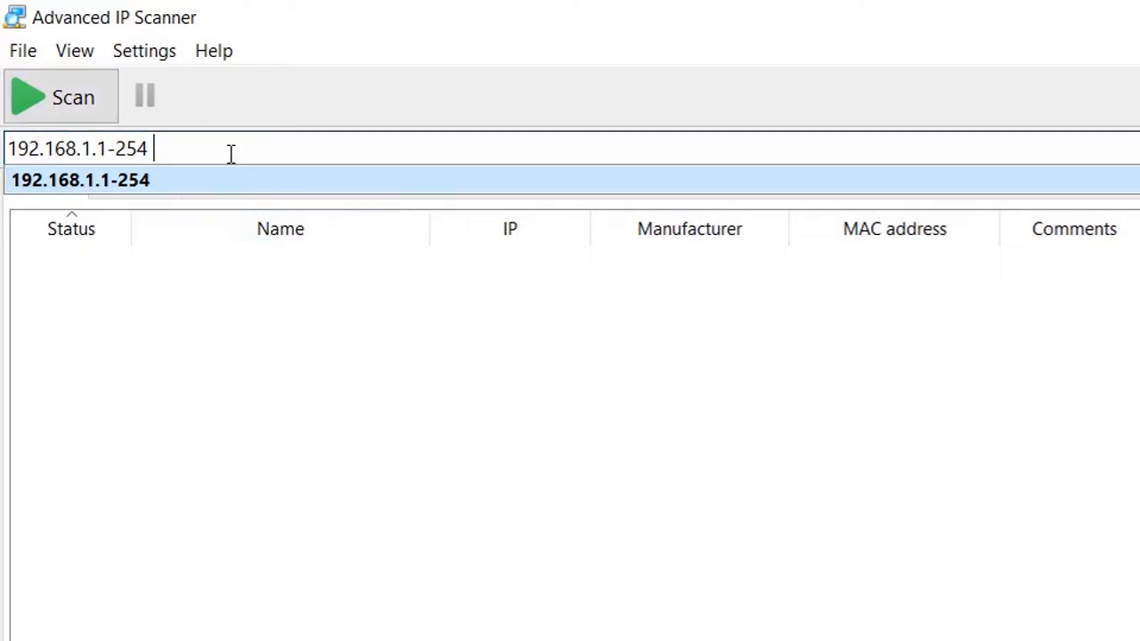
key(BackSpace)
key(BackSpace)
key(BackSpace)
key(BackSpace)
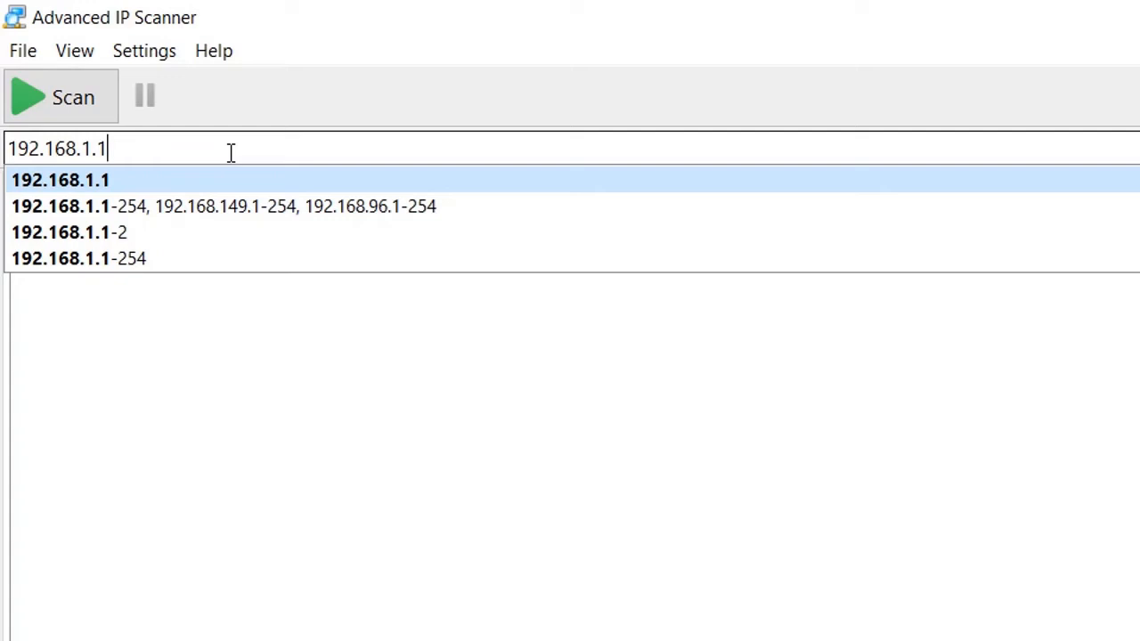
text(25)
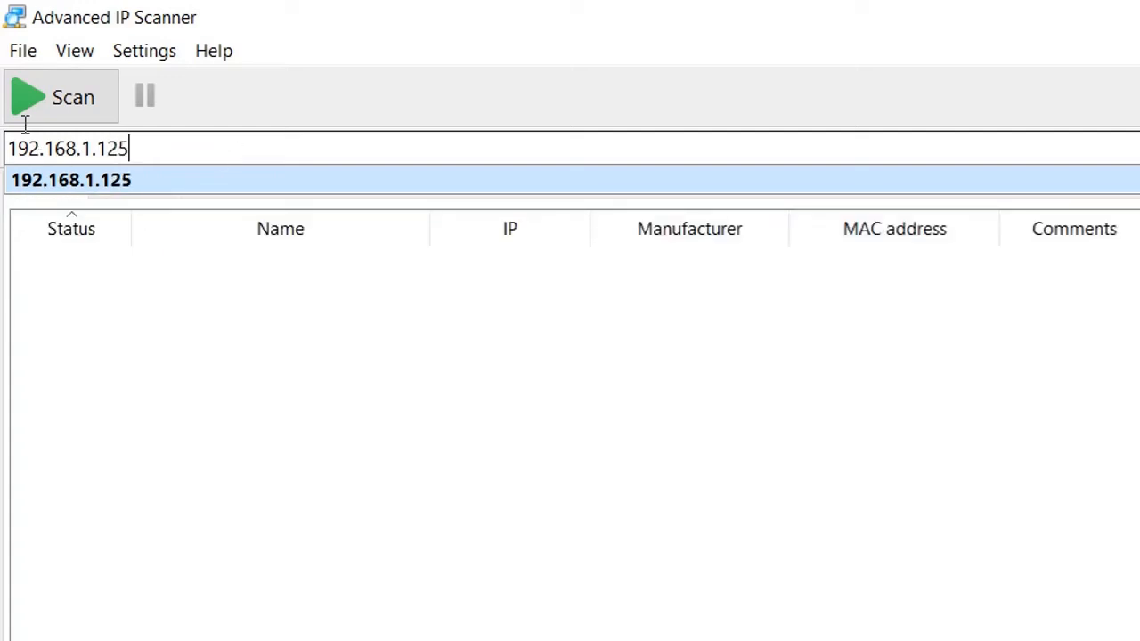
click(65, 102)
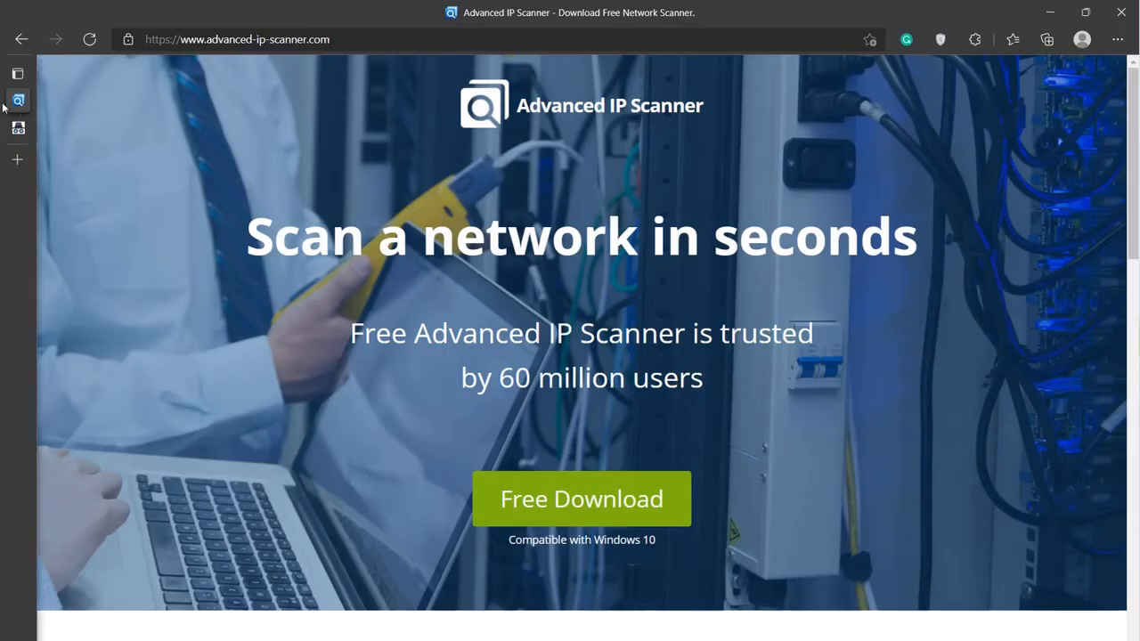
Look over the angry IP article's contents in the browser again
click(98, 127)
scroll(412, 348, down, 10)
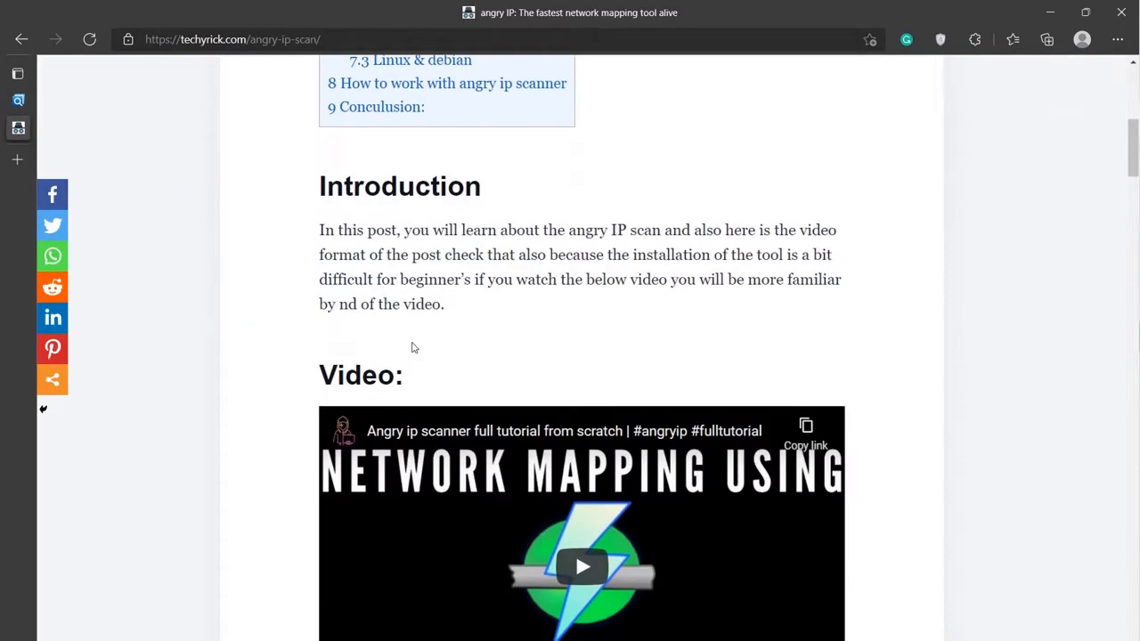
scroll(485, 358, up, 7)
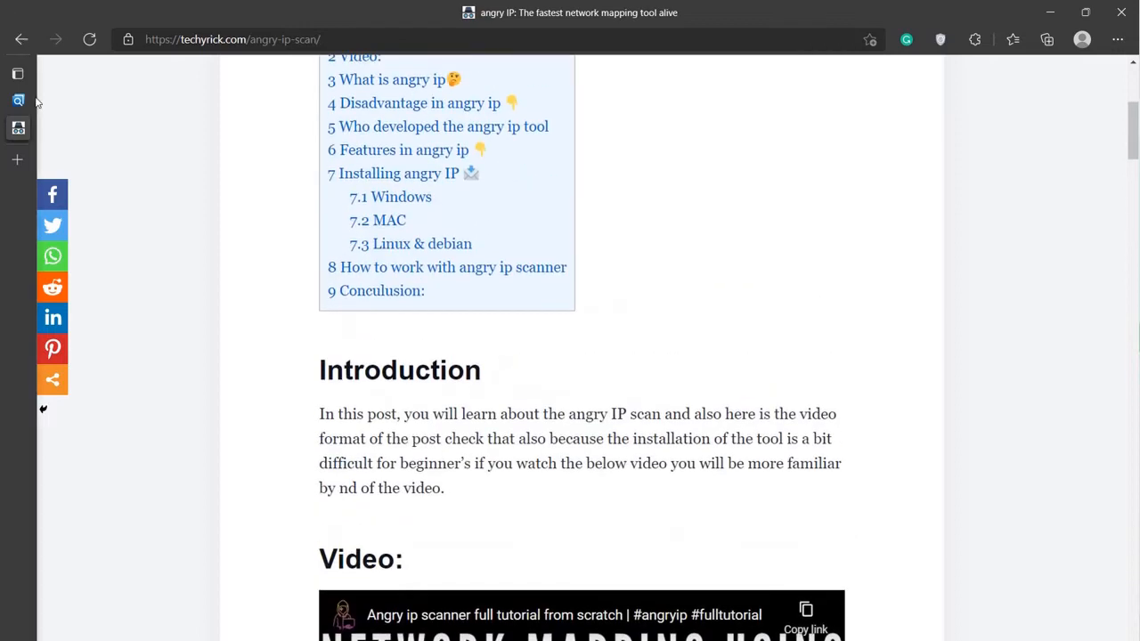
scroll(551, 307, up, 4)
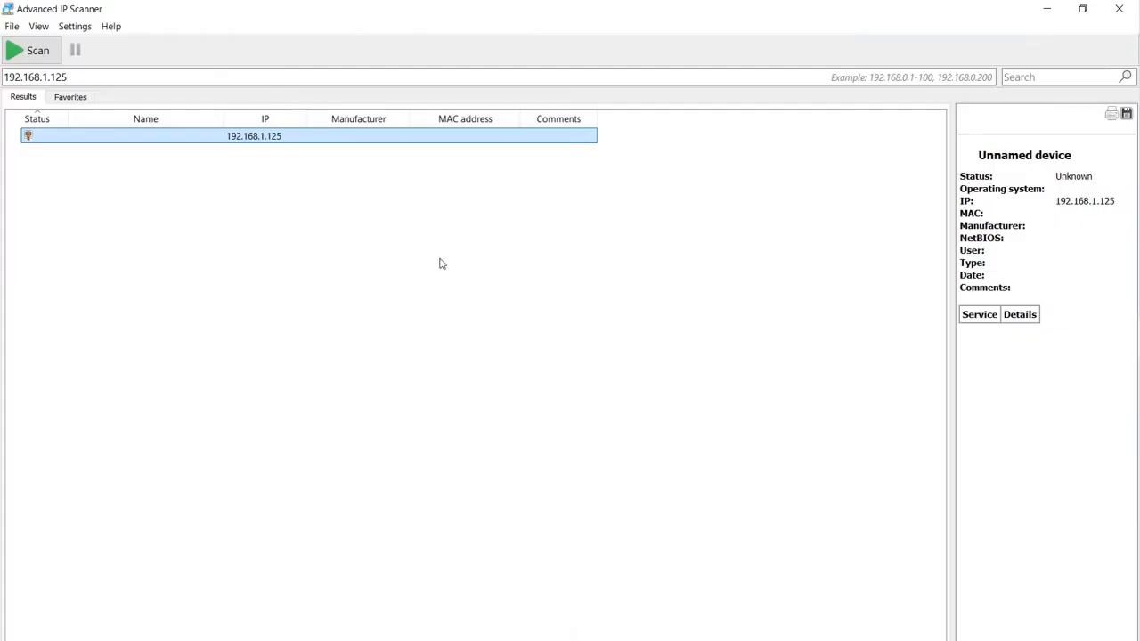
Inspect the scanned 192.168.1.125 entry and its details panel
click(439, 263)
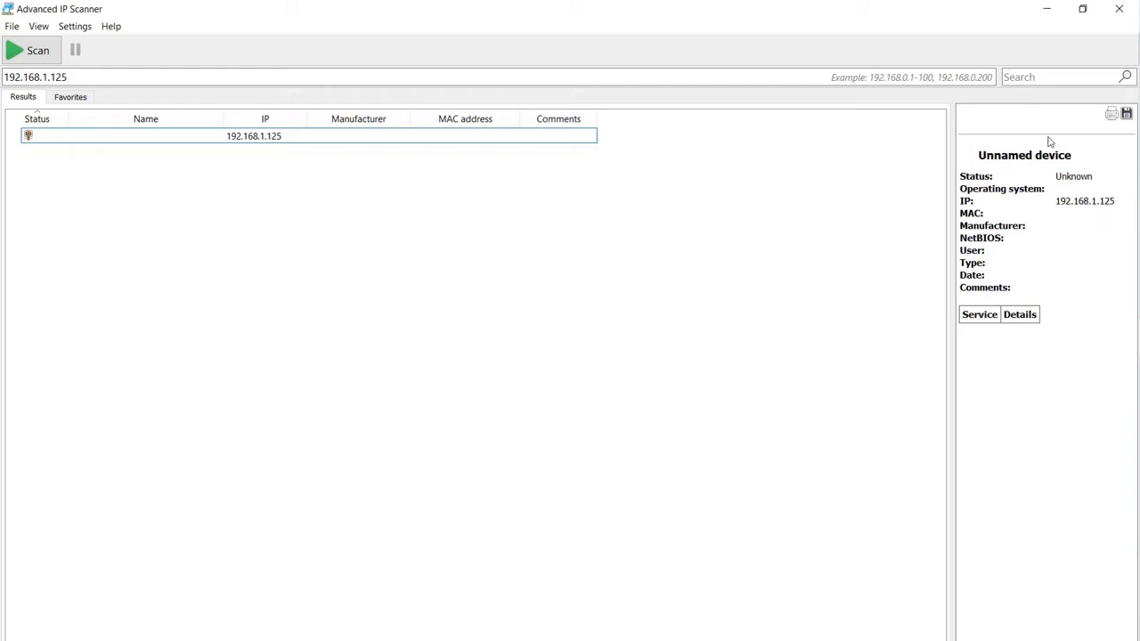
click(1035, 198)
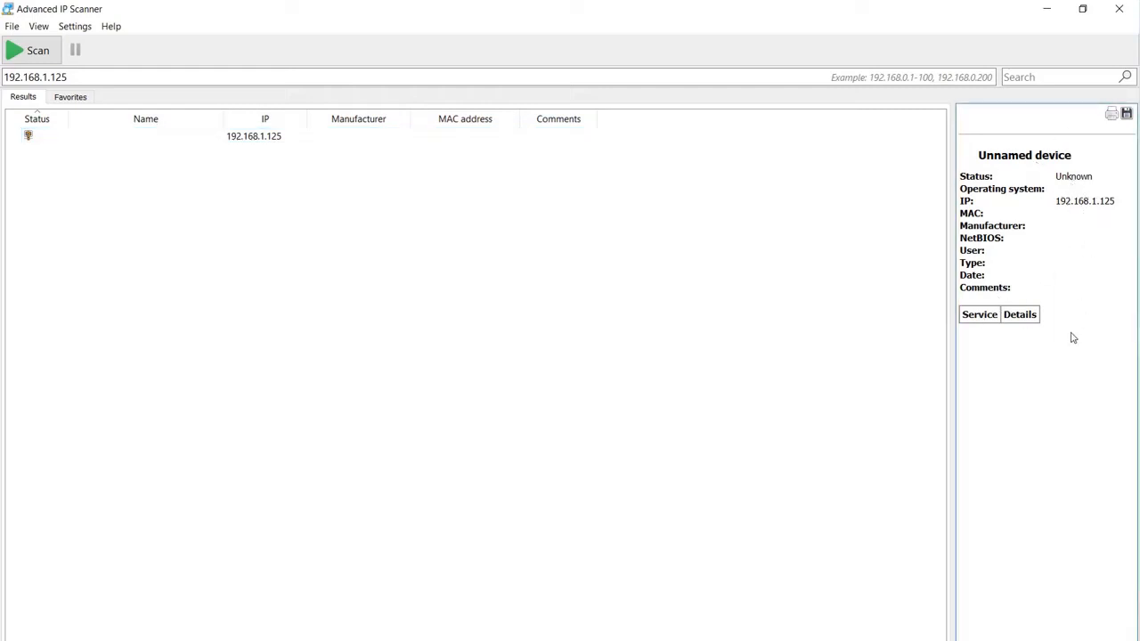
click(365, 138)
Replace the scan target with scanme.nmap.org and start the scan
click(262, 75)
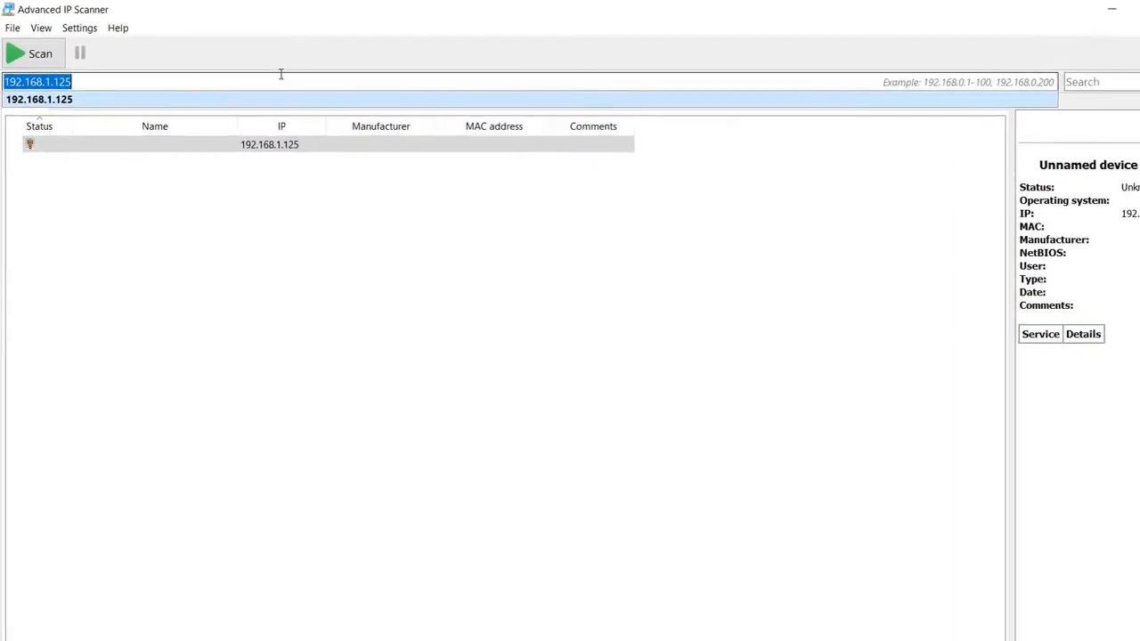
key(BackSpace)
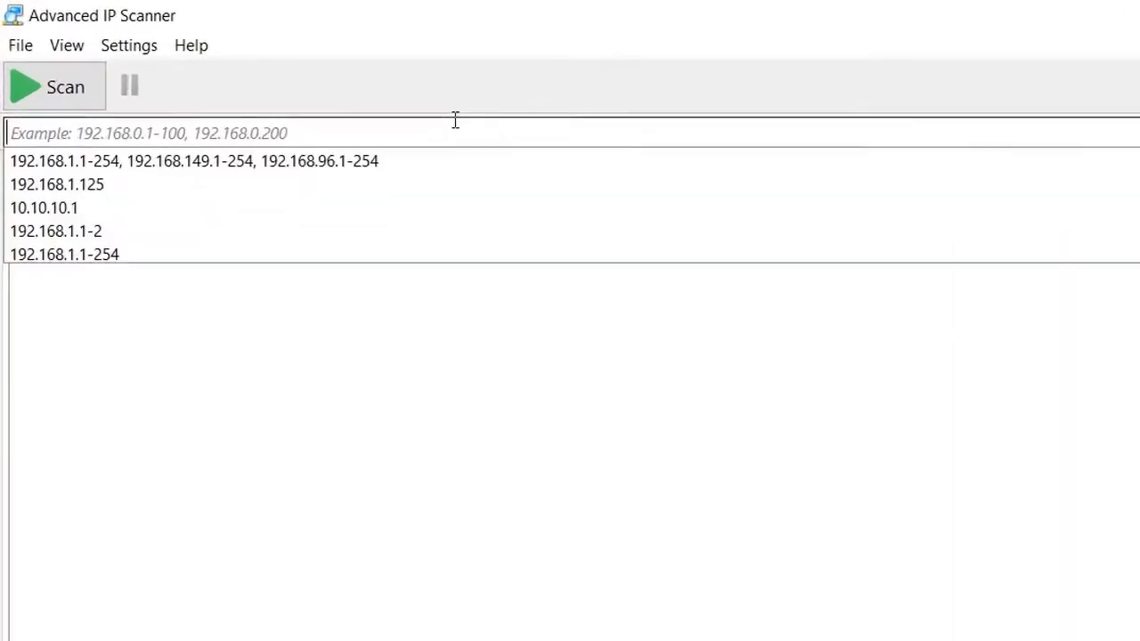
text(scanme)
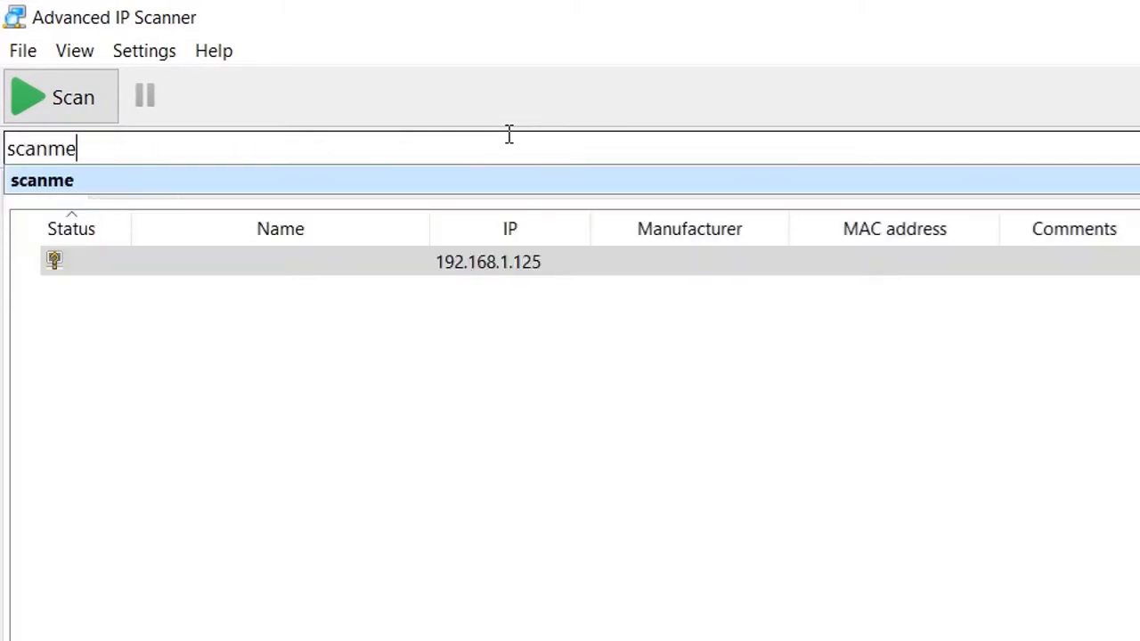
text(.nmap.org)
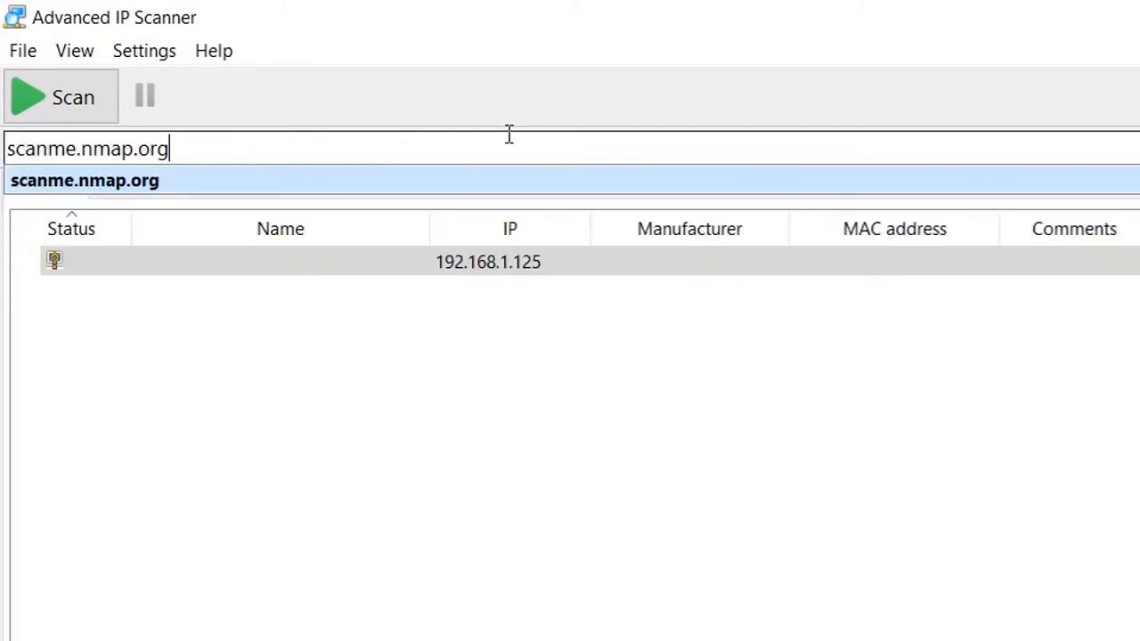
click(70, 94)
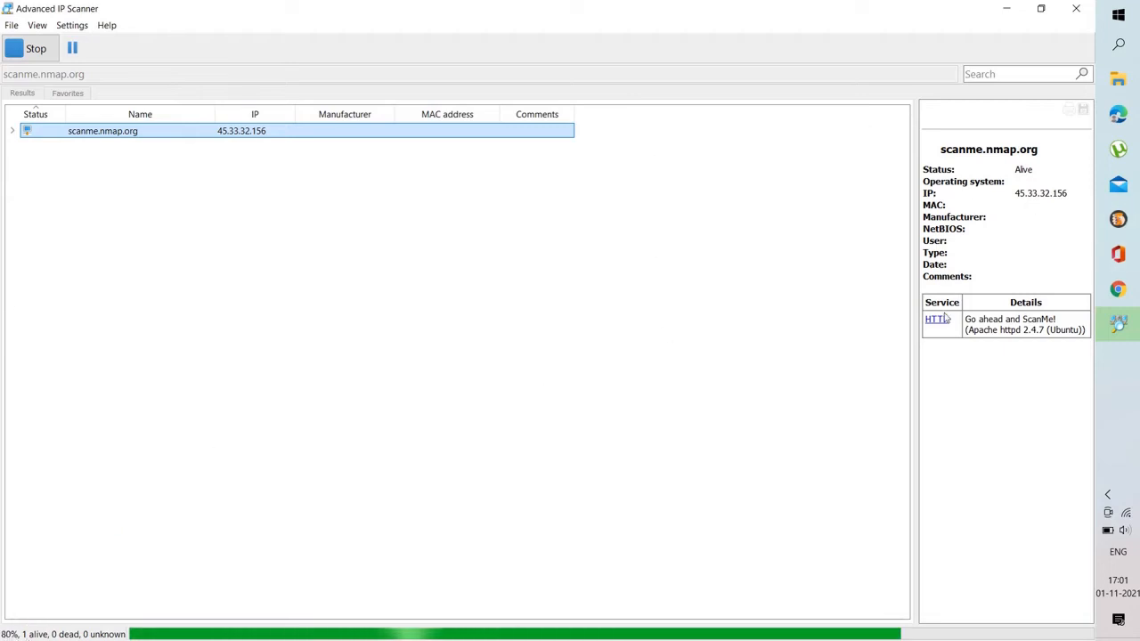
Select the scanned host's IP address in the details panel
drag(1015, 171, 1068, 197)
click(1038, 173)
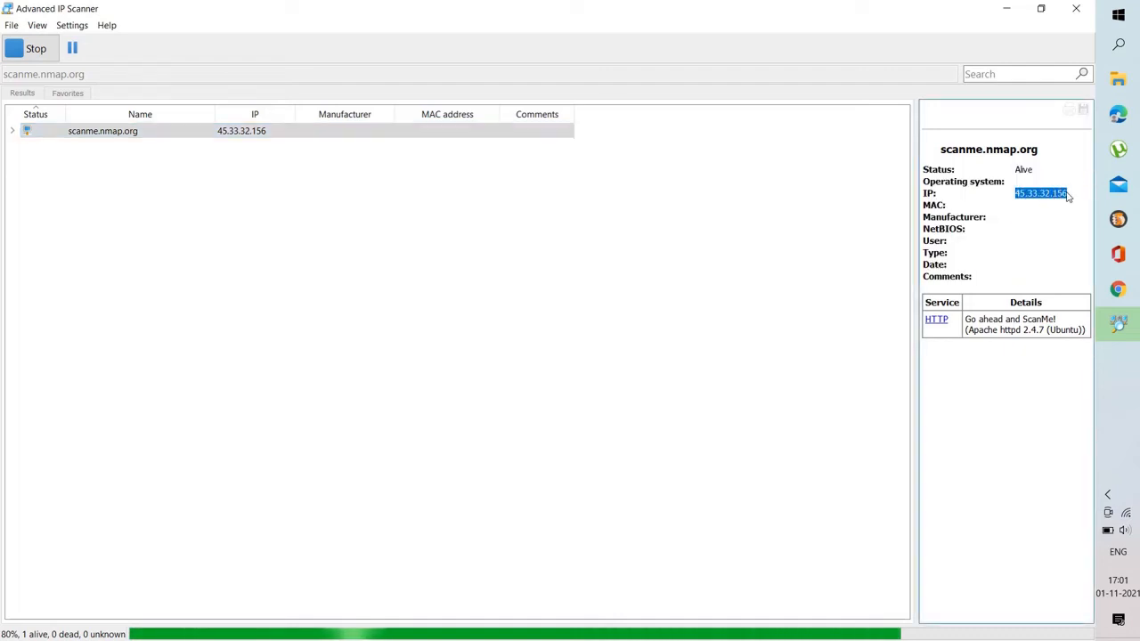
Stop the running scan of scanme.nmap.org
click(1067, 197)
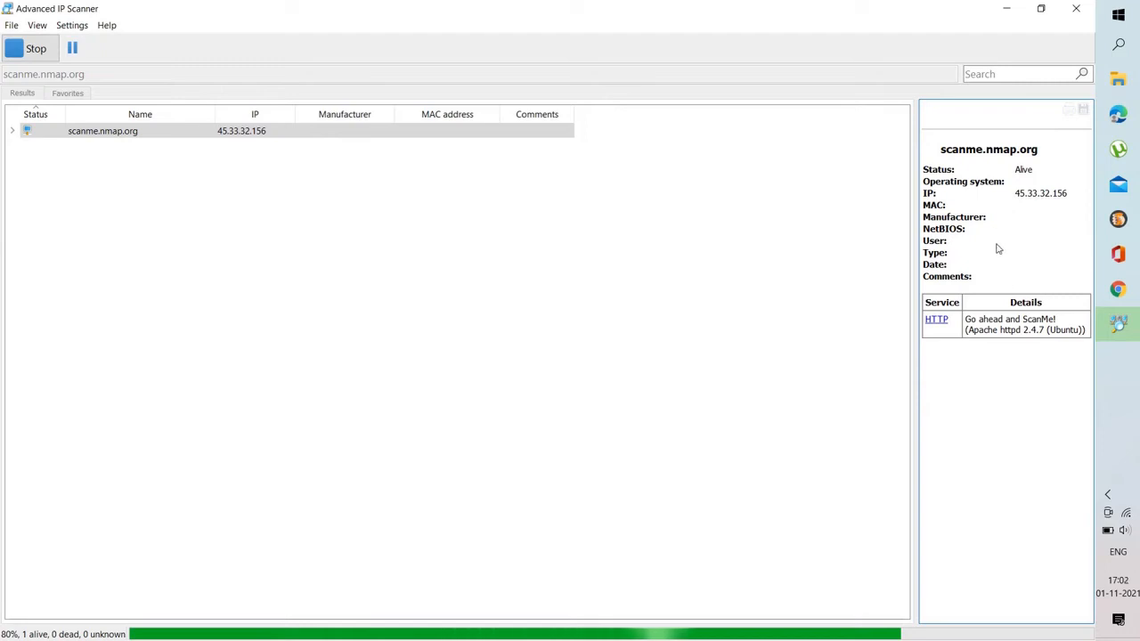
drag(980, 213, 1068, 208)
click(1047, 208)
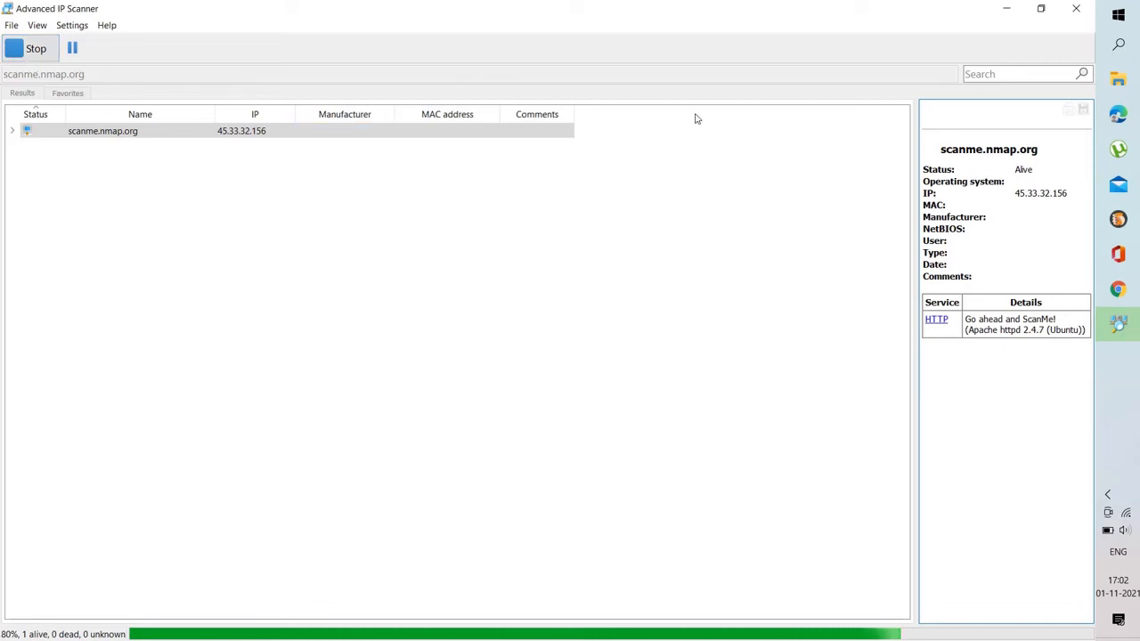
drag(950, 204, 1041, 215)
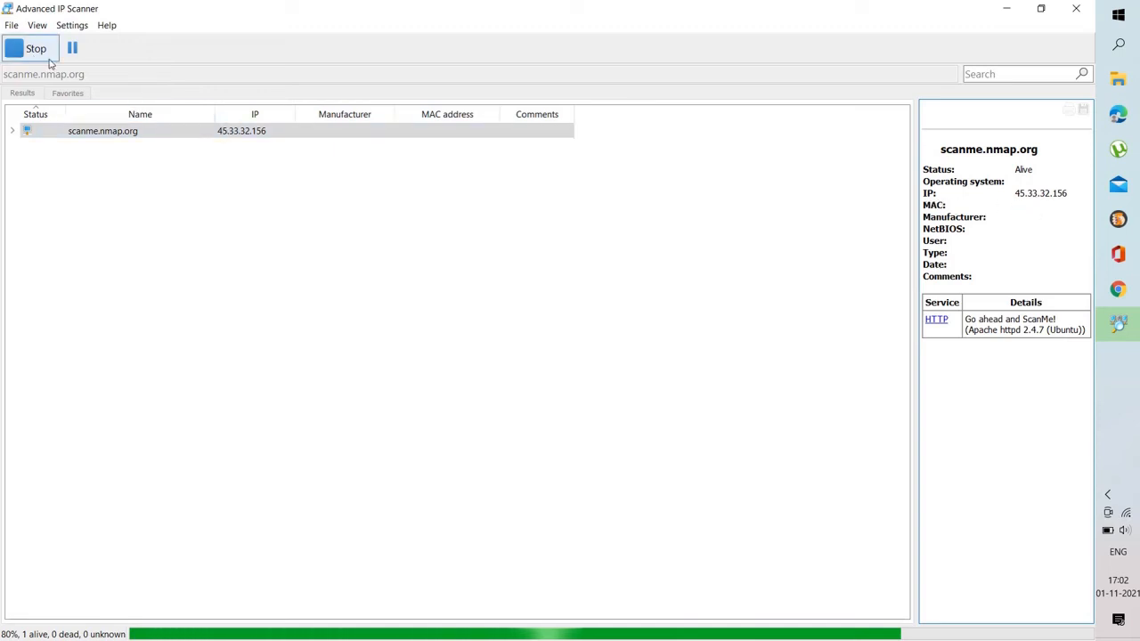
click(37, 50)
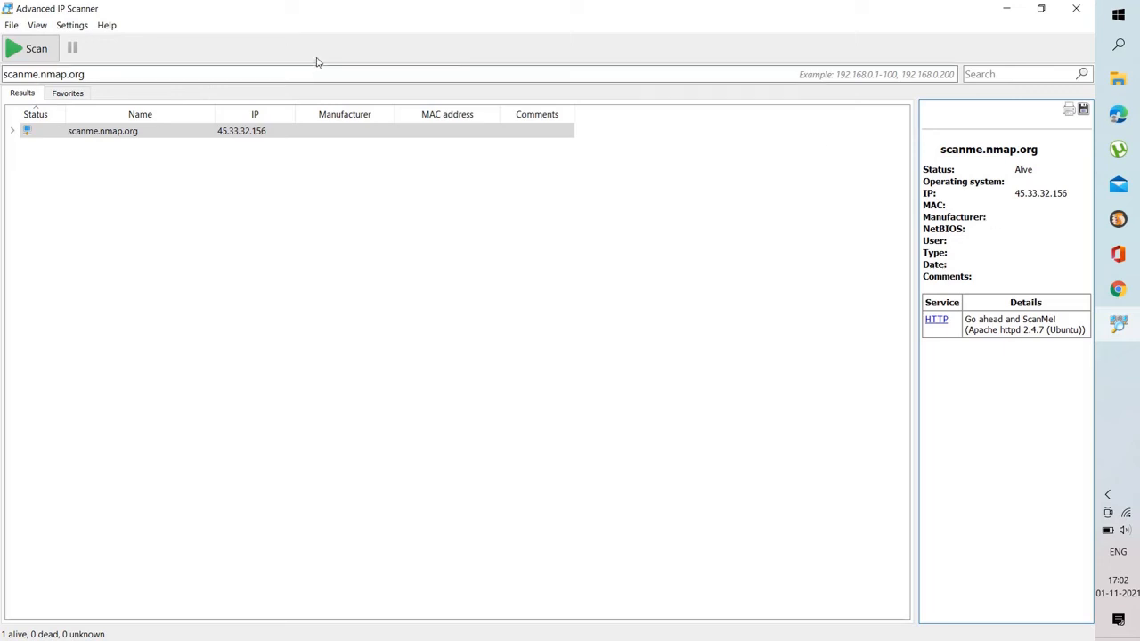
Show the miscellaneous toolbar in the scanner window
right_click(416, 58)
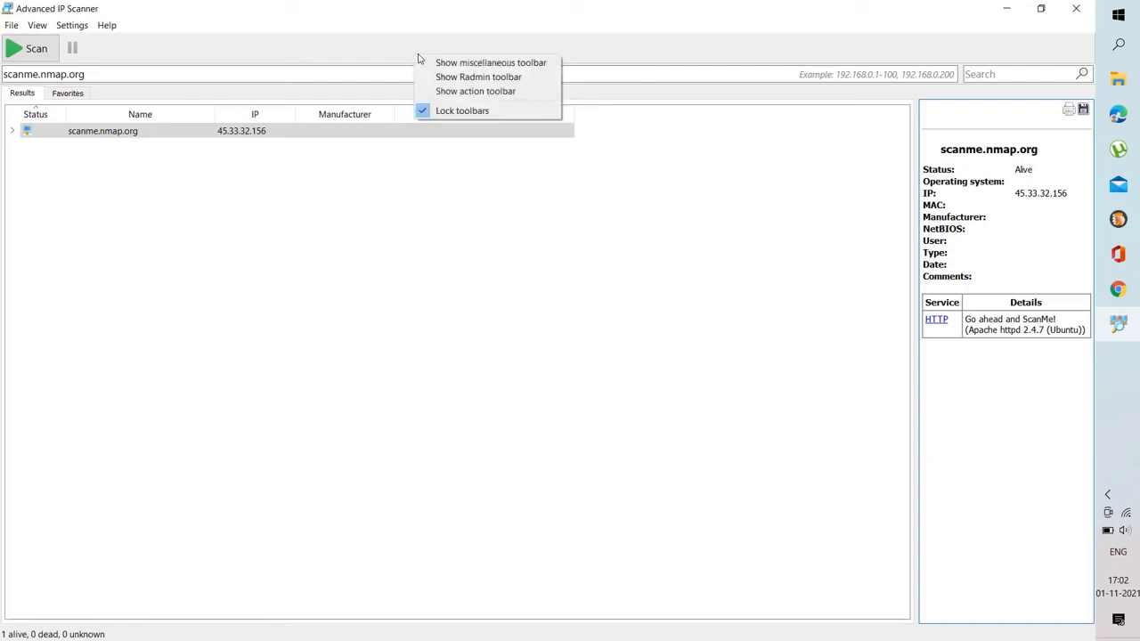
right_click(140, 45)
click(142, 47)
right_click(142, 48)
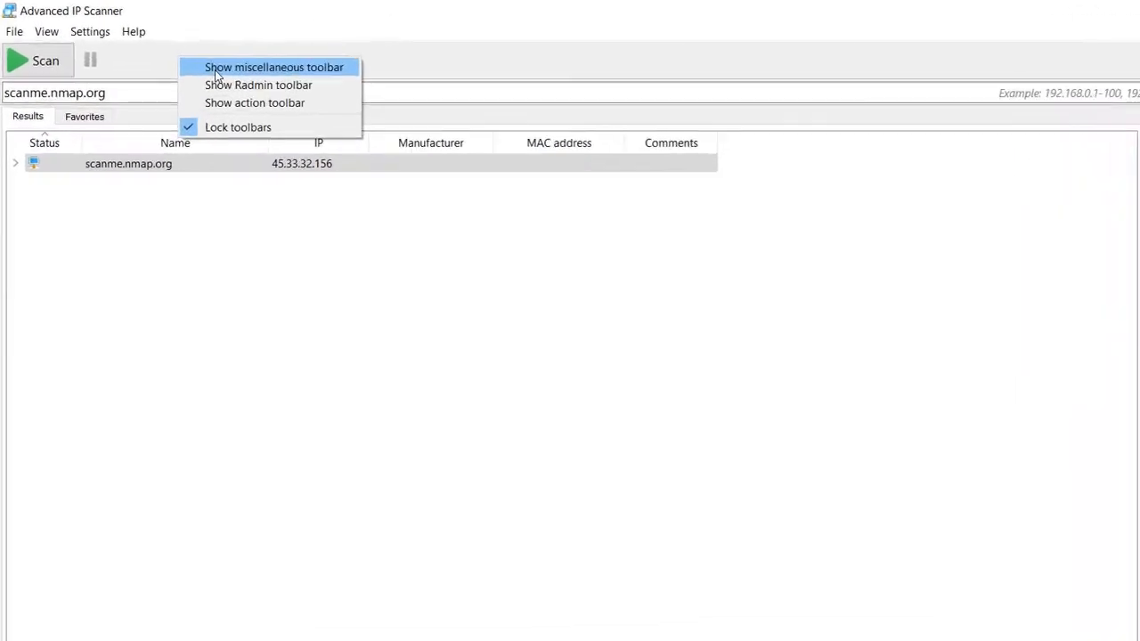
right_click(162, 63)
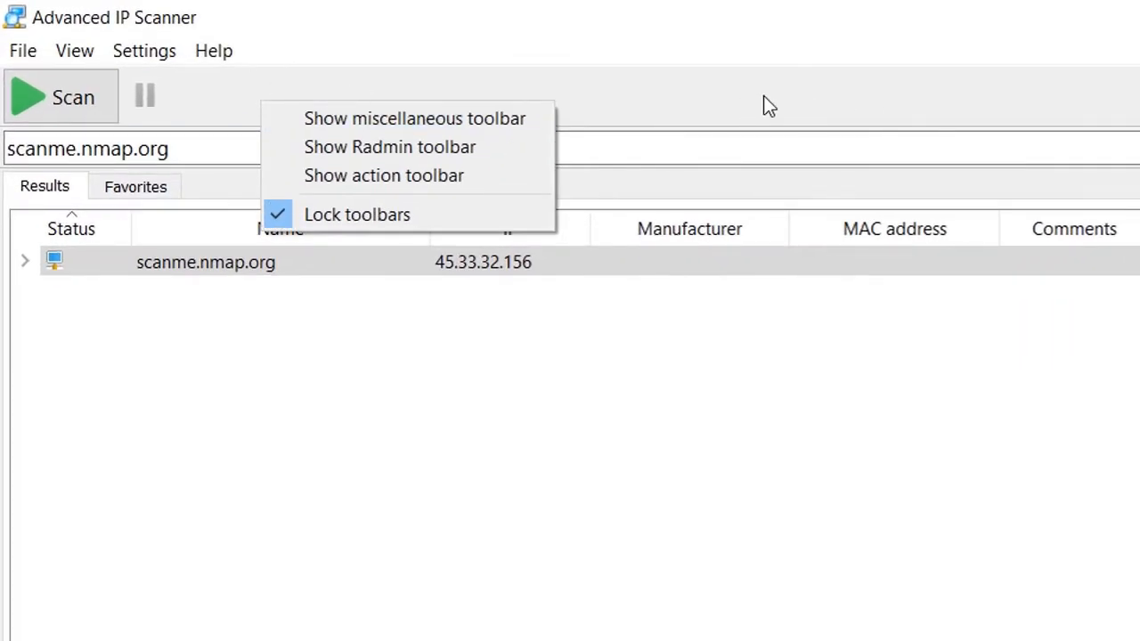
click(358, 125)
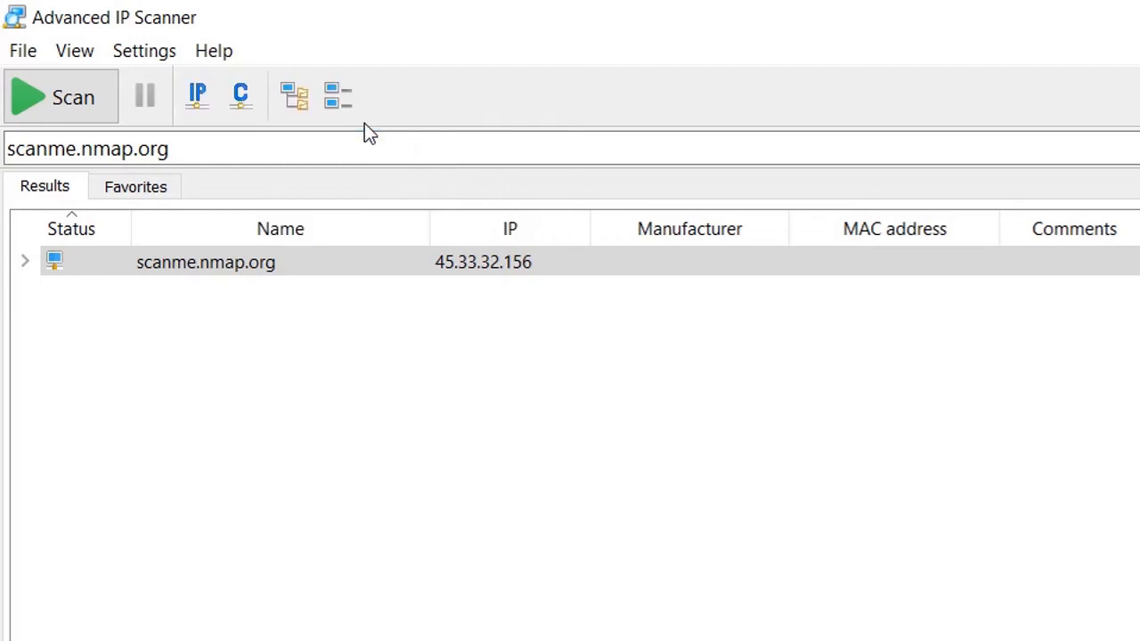
Show the Radmin toolbar and the action toolbar as well
right_click(549, 103)
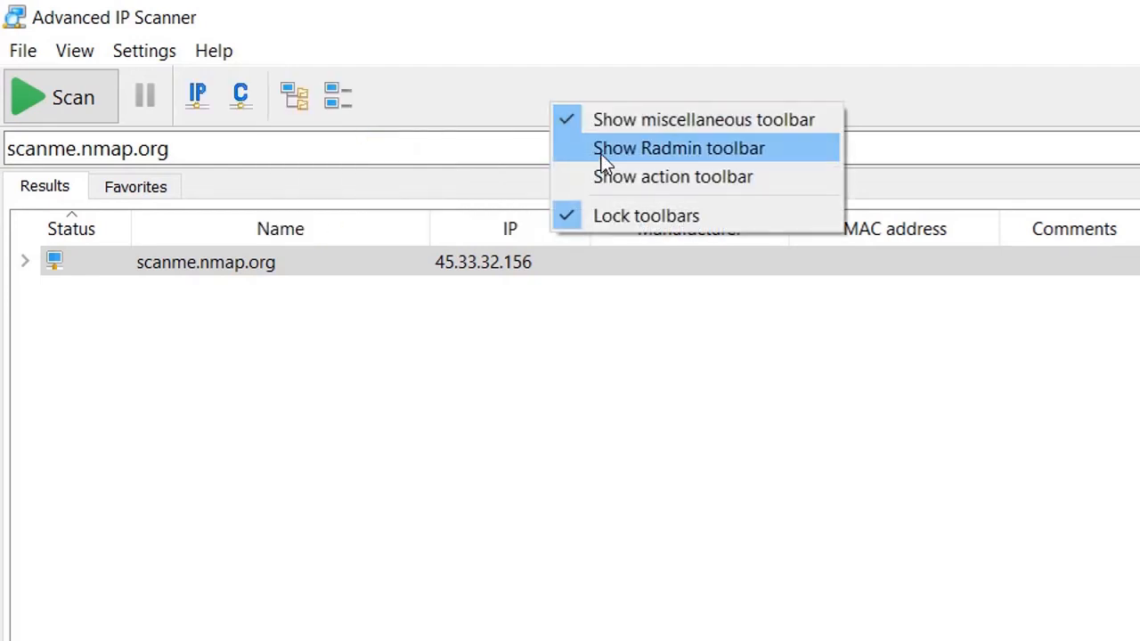
click(690, 150)
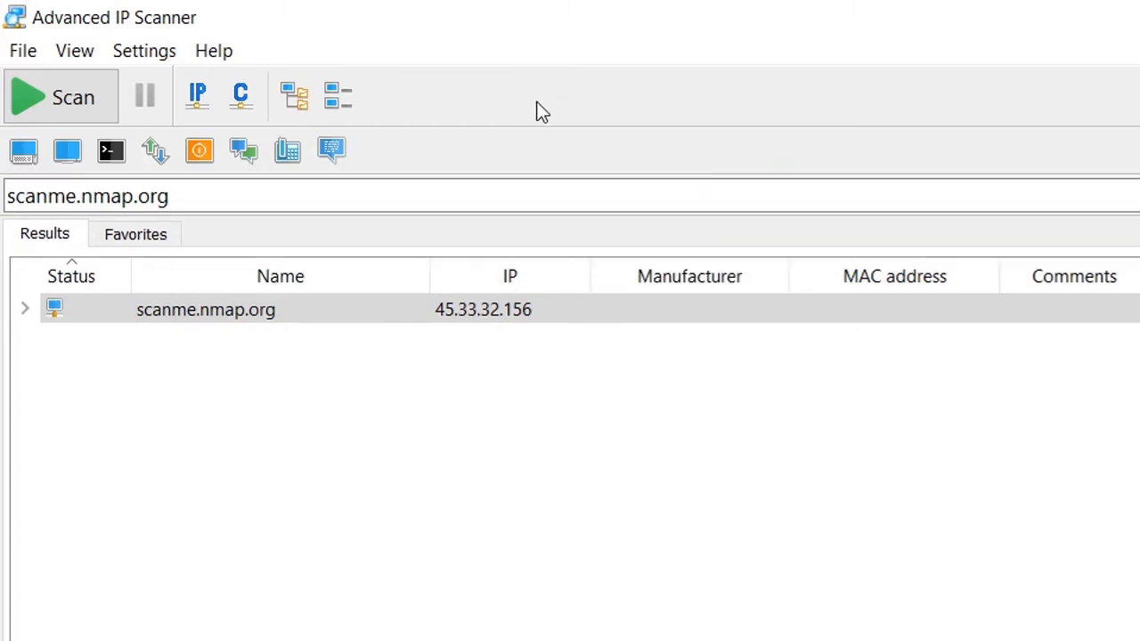
right_click(498, 166)
click(570, 236)
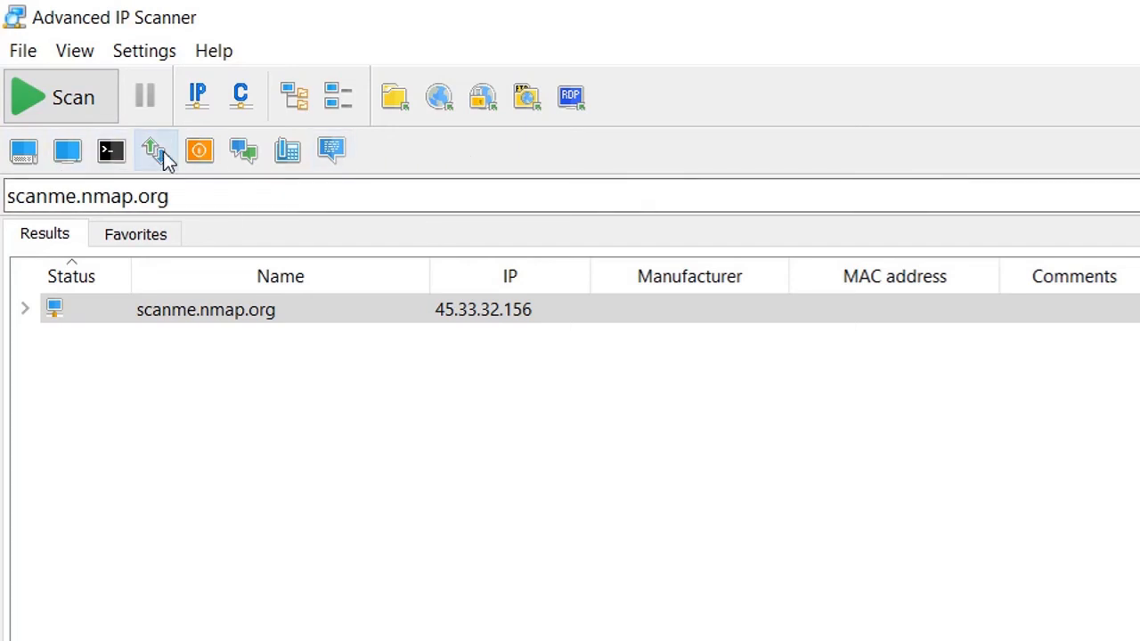
click(114, 153)
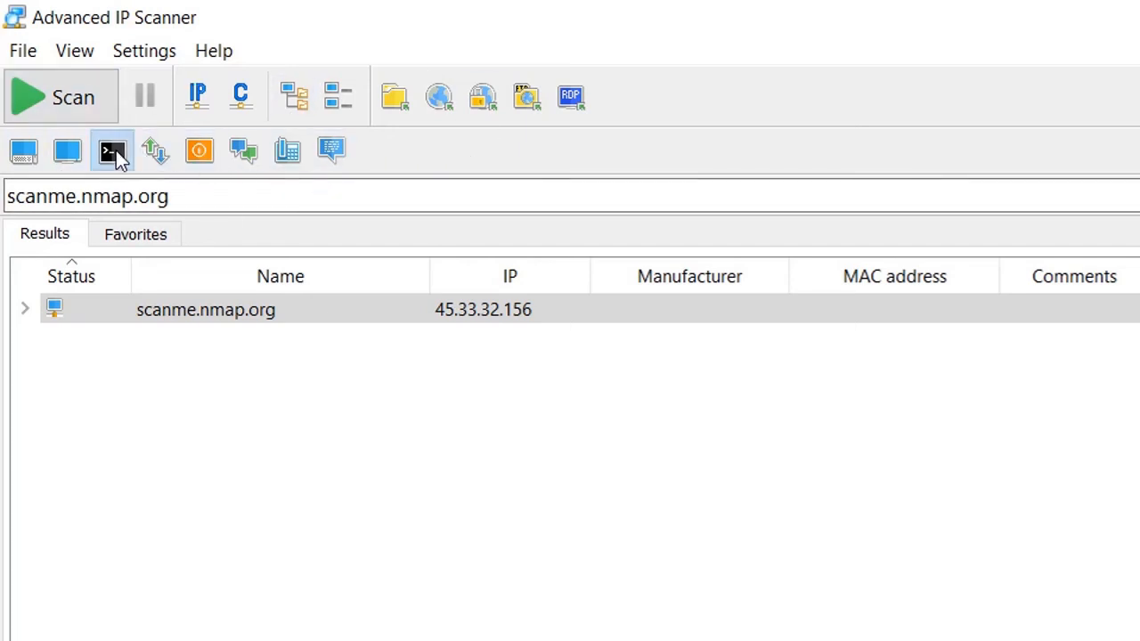
key(Escape)
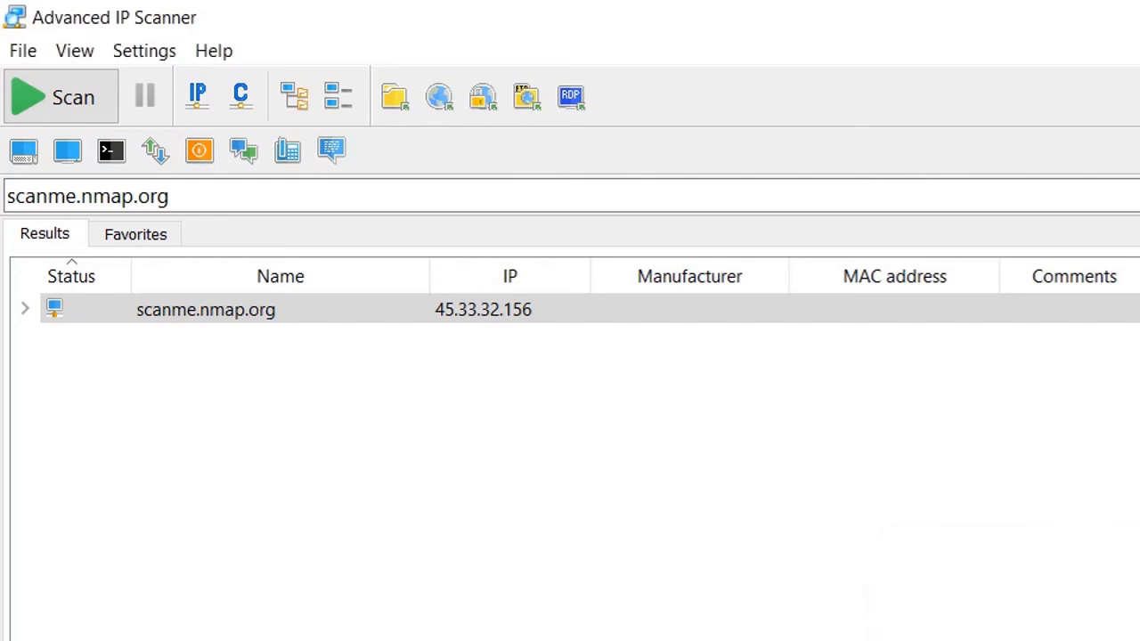
click(374, 206)
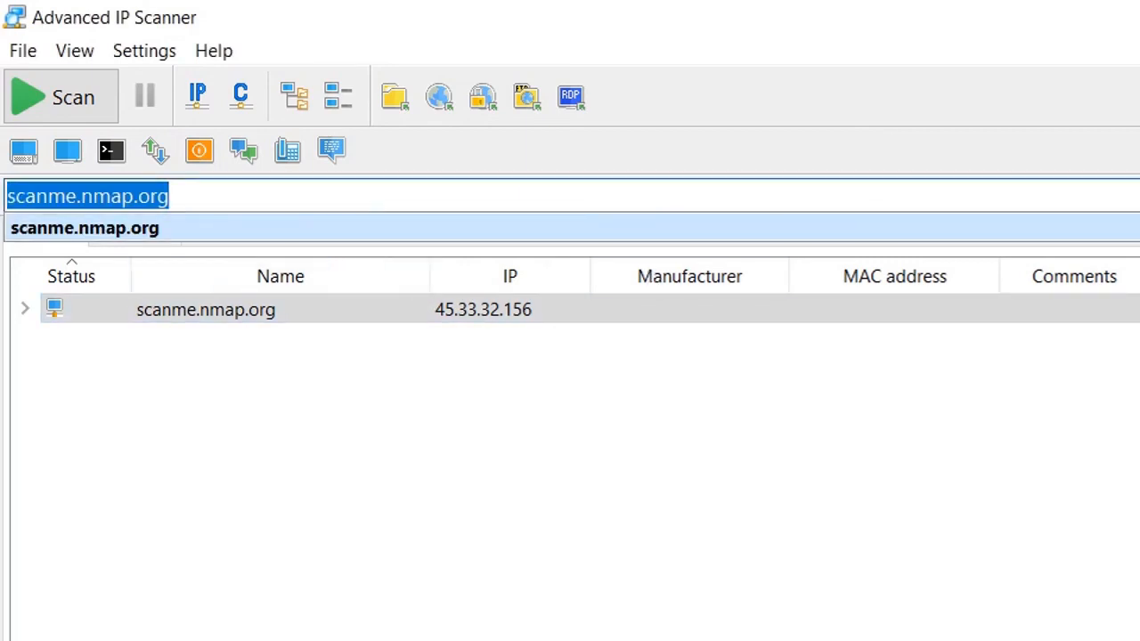
click(890, 445)
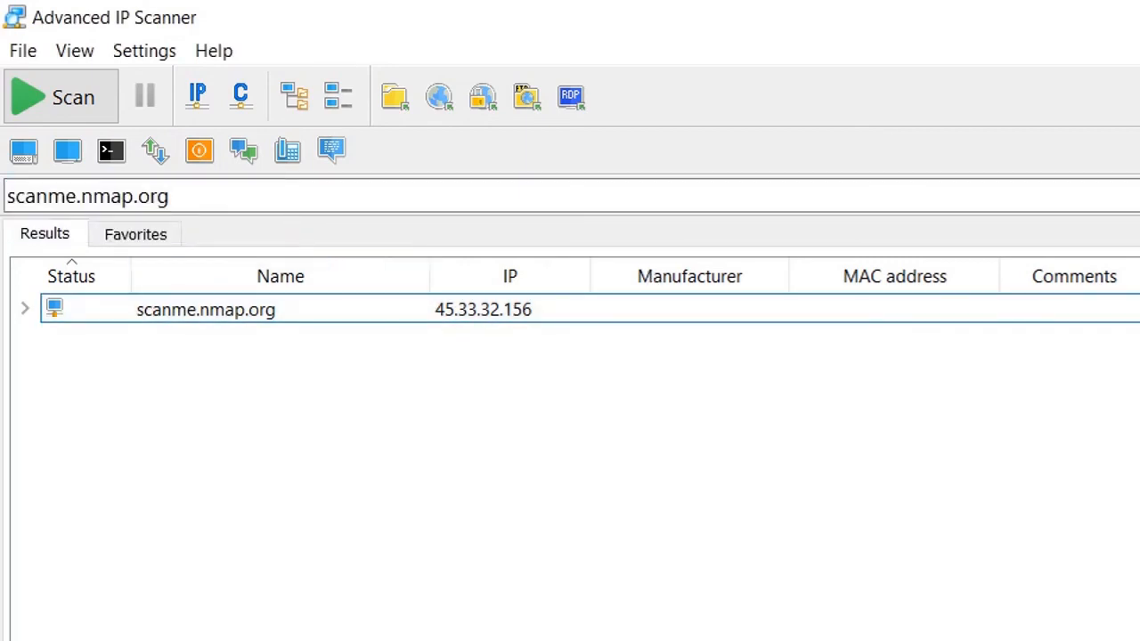